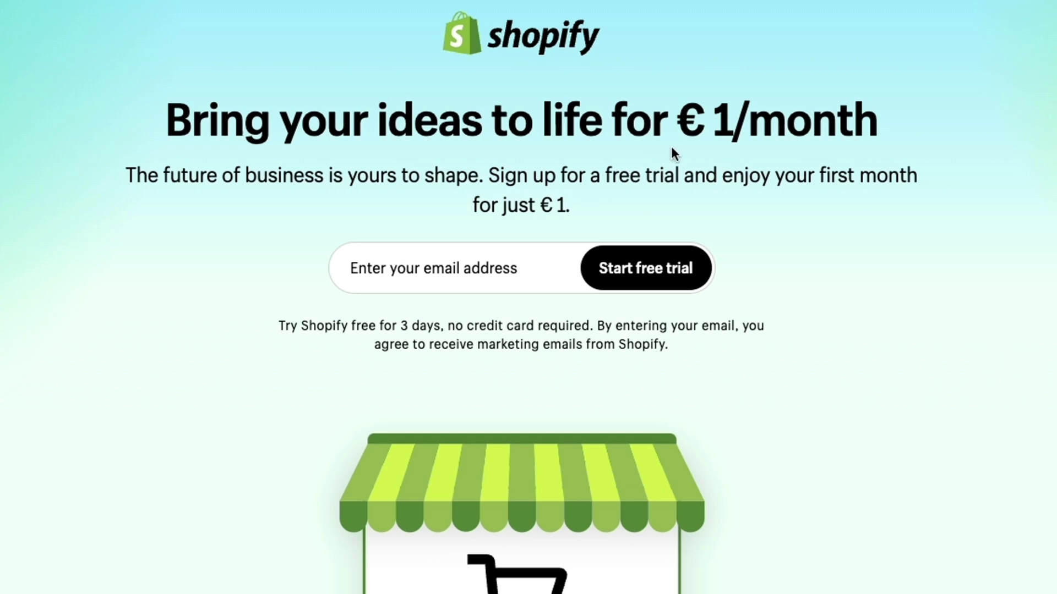
Step: Create a new Netherlands-based Shopify store, skipping all onboarding questions
drag(672, 146, 890, 137)
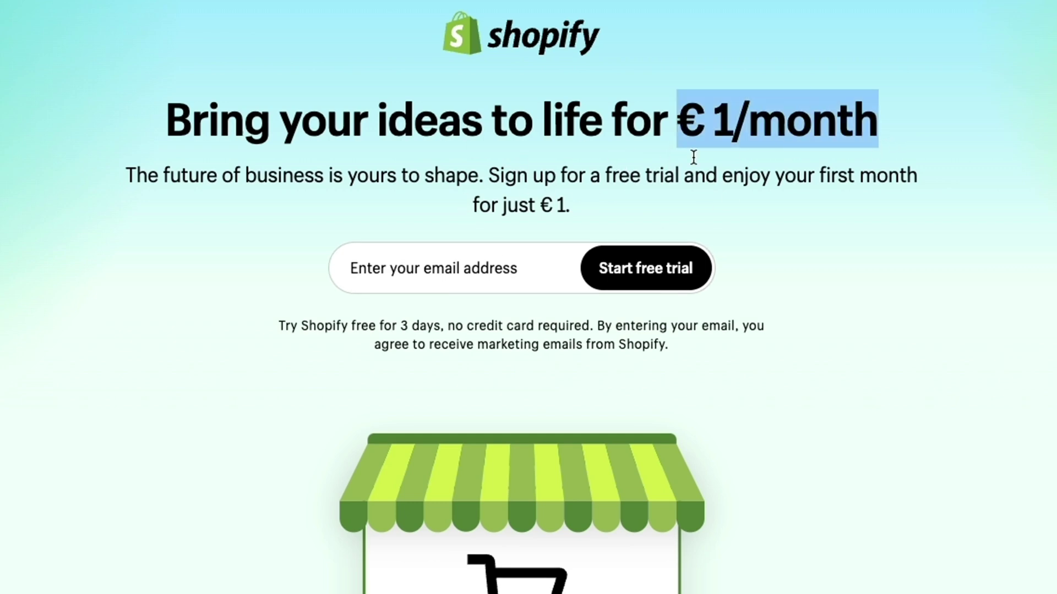
click(217, 230)
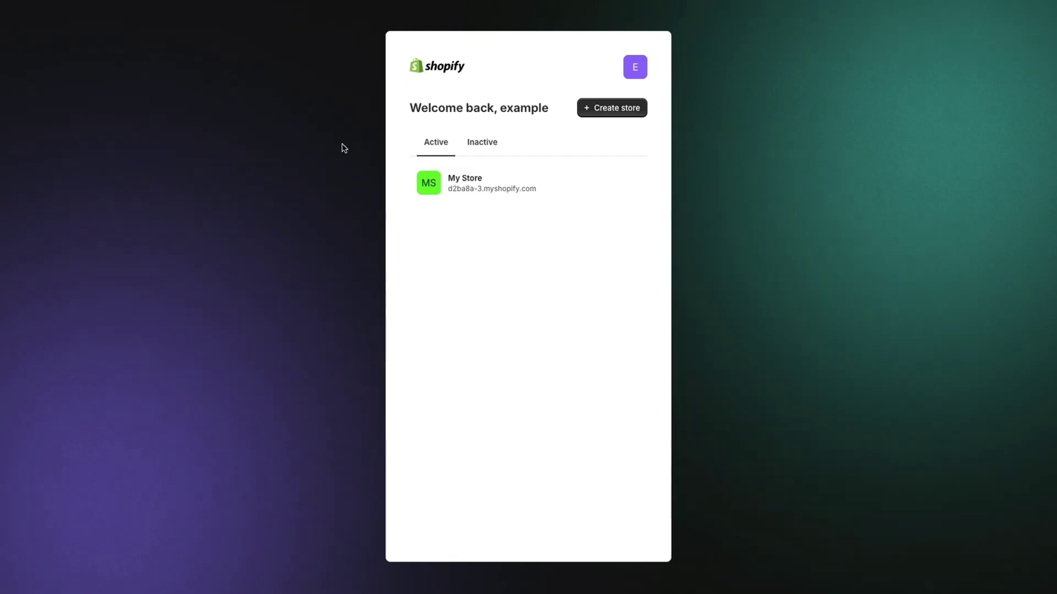
click(614, 108)
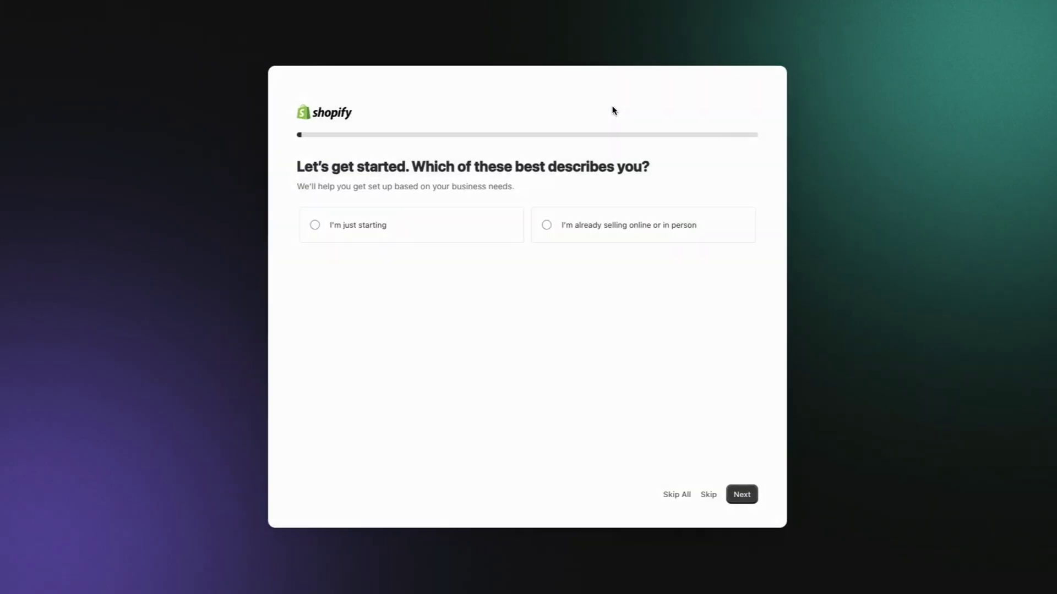
click(677, 496)
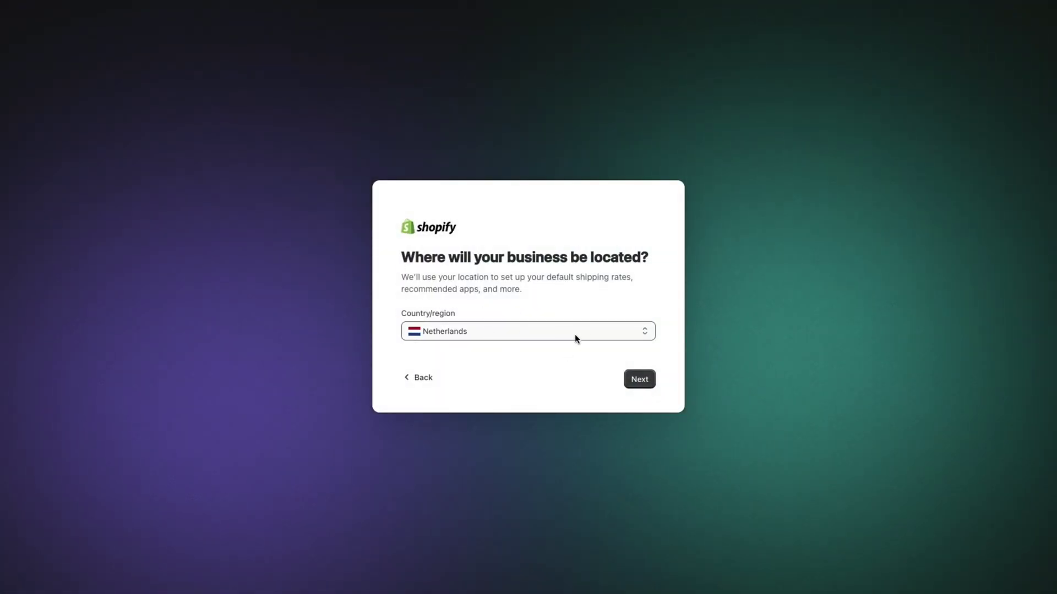
click(638, 379)
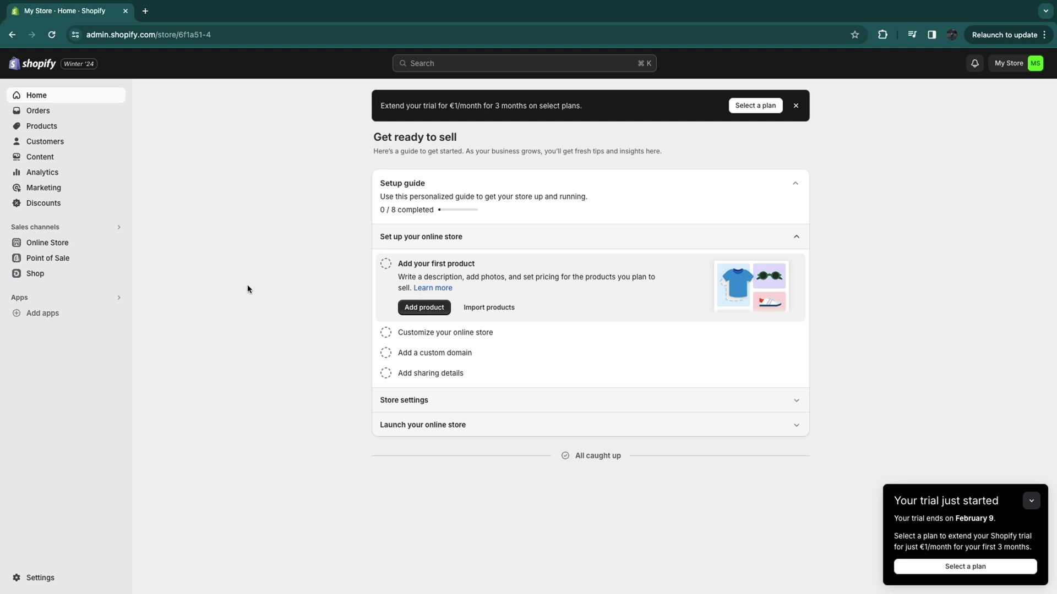
Step: Search the Shopify App Store for 'temu' apps
click(51, 315)
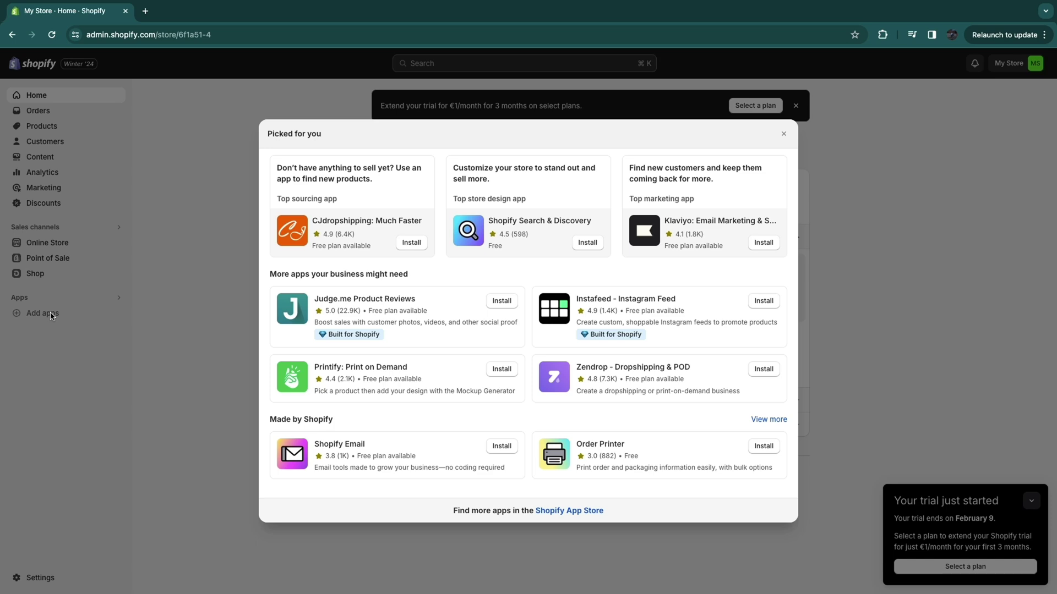
click(568, 511)
click(425, 69)
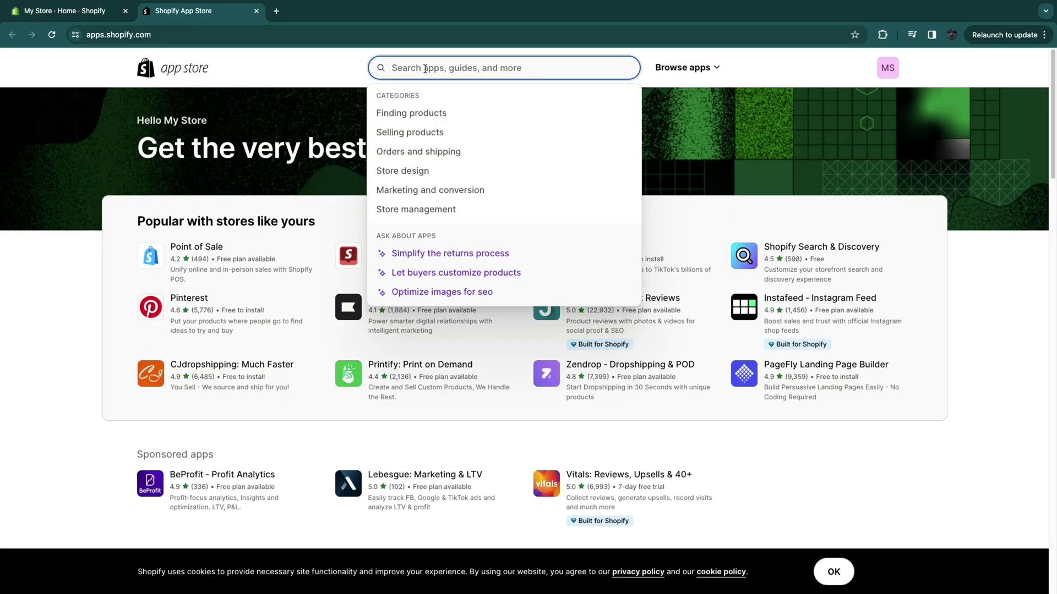
text(temu)
key(Return)
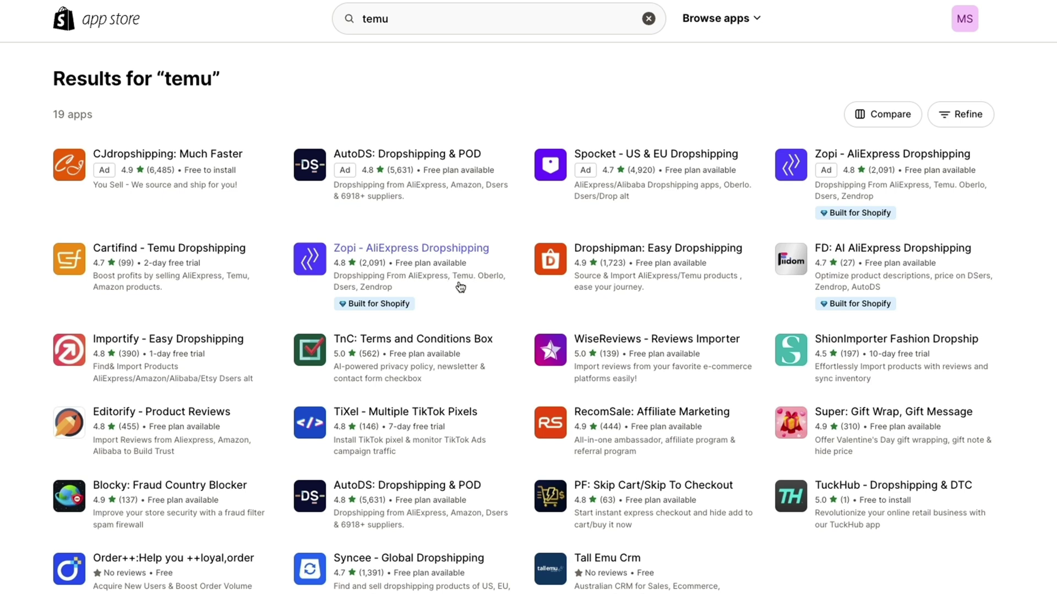
Step: Install the Zopi - AliExpress Dropshipping app and approve its data access
click(410, 261)
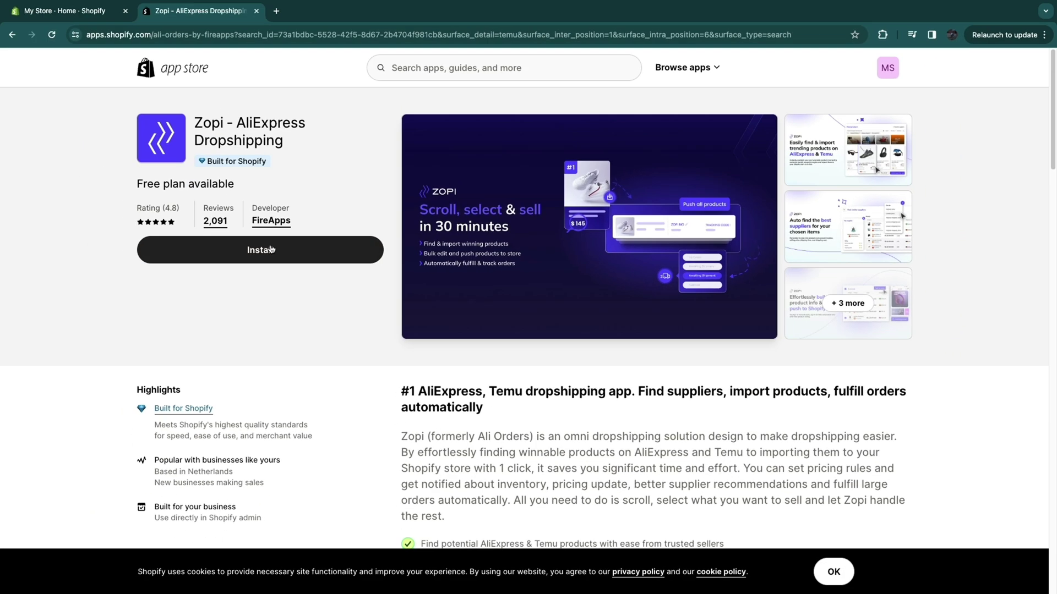
click(271, 249)
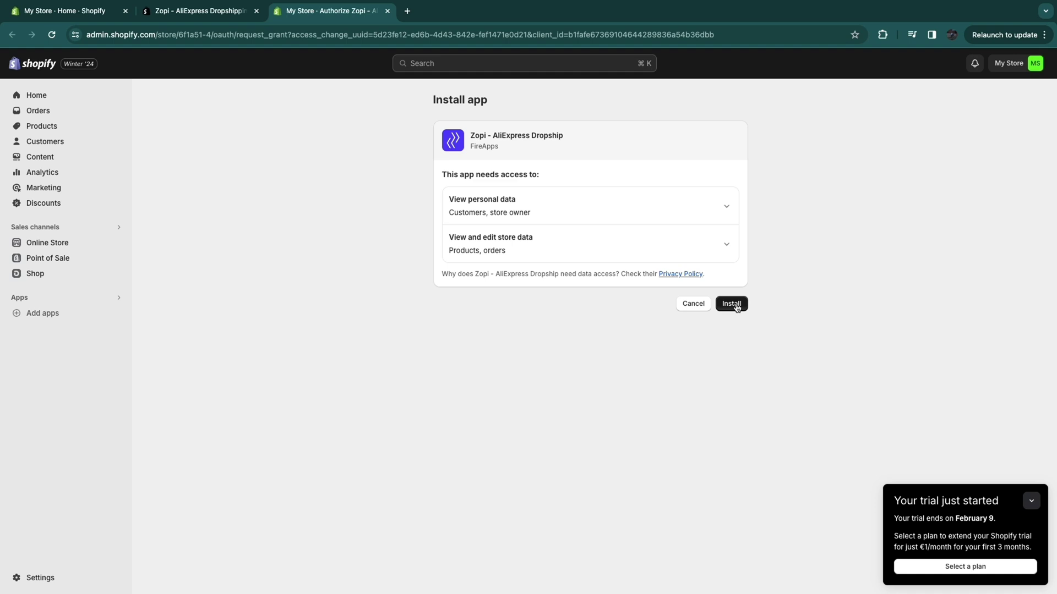
click(732, 303)
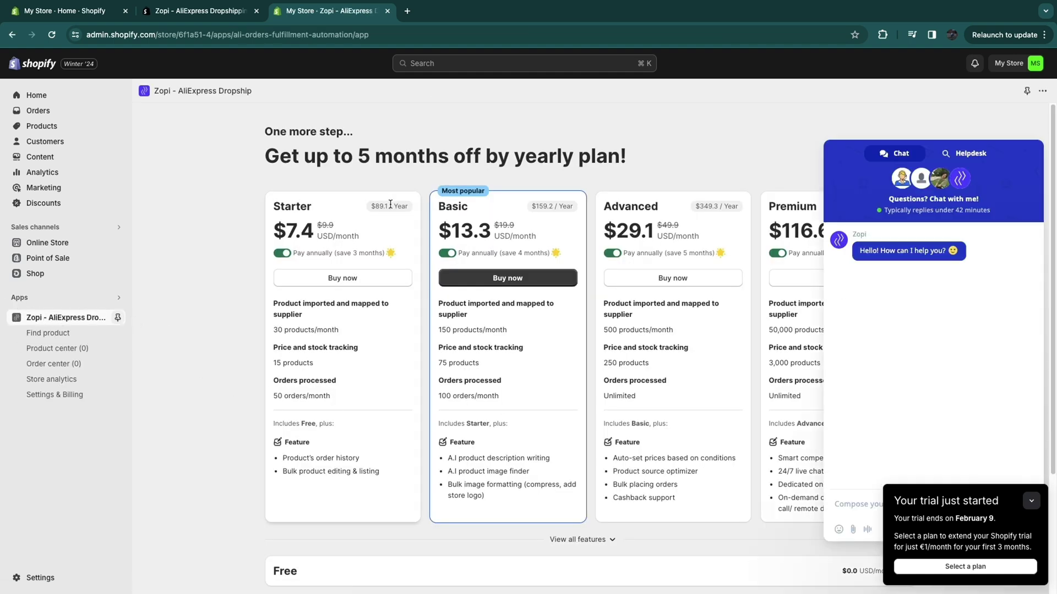
Step: Review the Free plan's limits: 10 products/month and 5 orders/month
click(1031, 500)
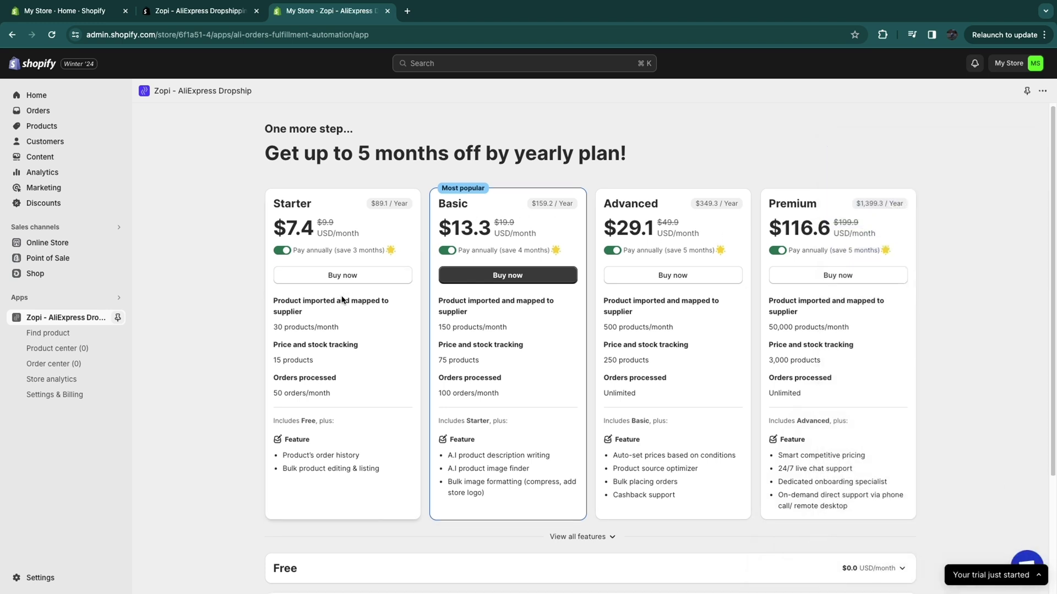
scroll(297, 477, down, 2)
drag(298, 478, 259, 479)
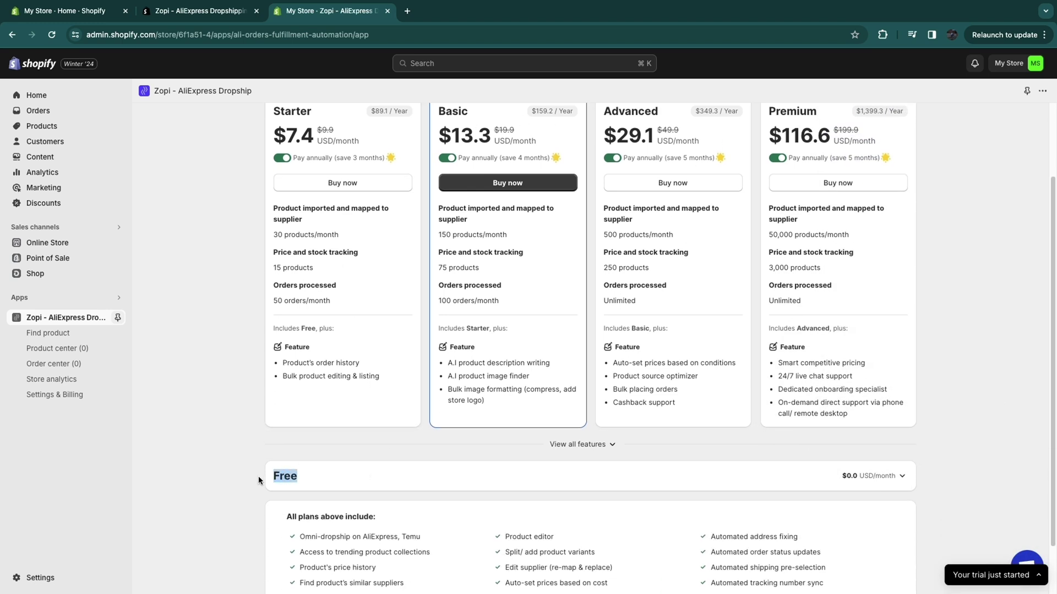
click(901, 477)
scroll(450, 444, down, 1)
drag(431, 433, 506, 449)
click(555, 447)
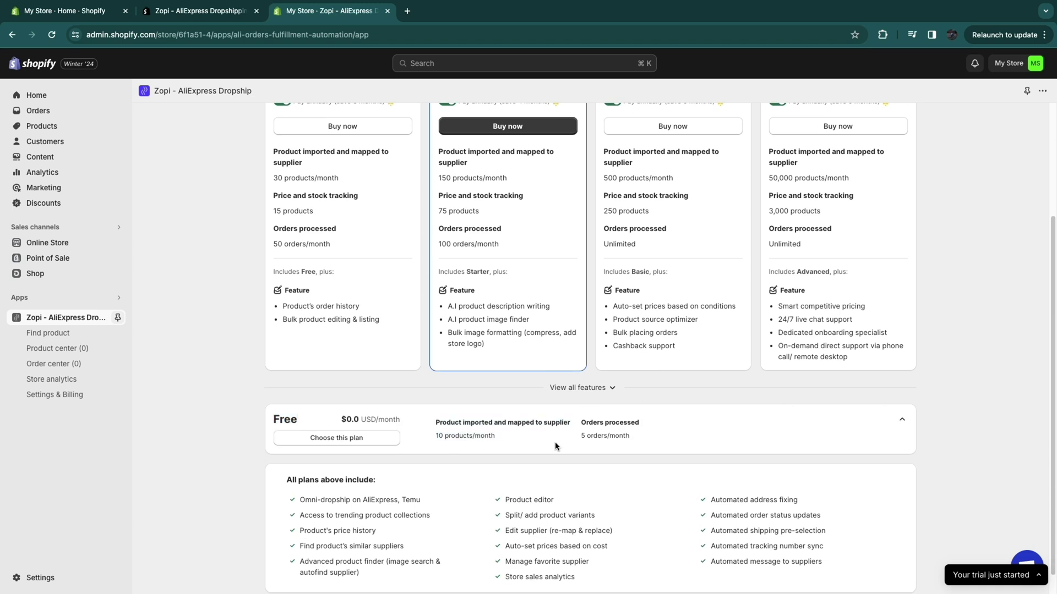
drag(636, 441, 591, 423)
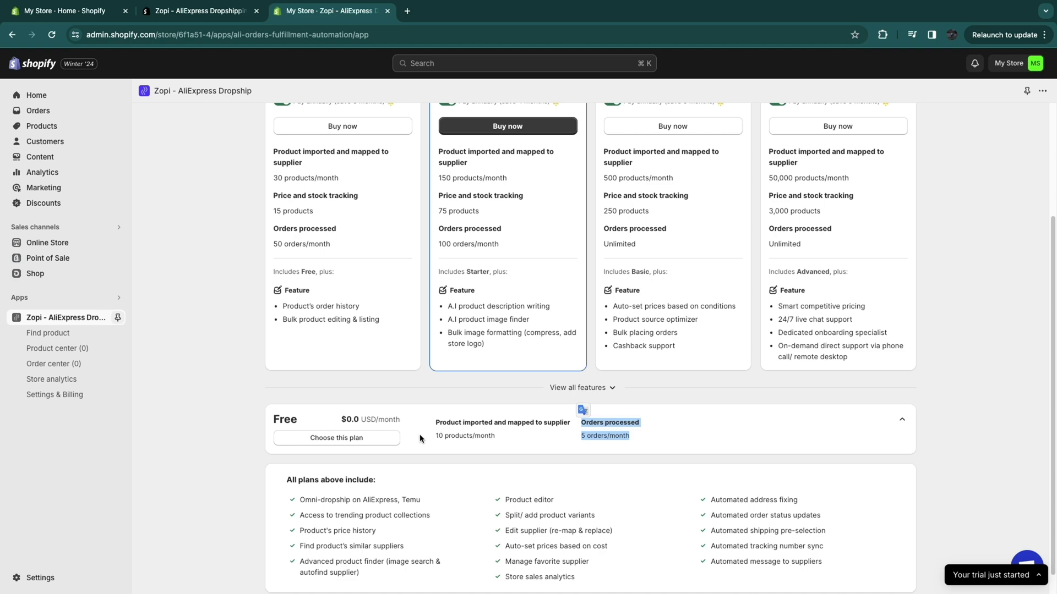
click(547, 450)
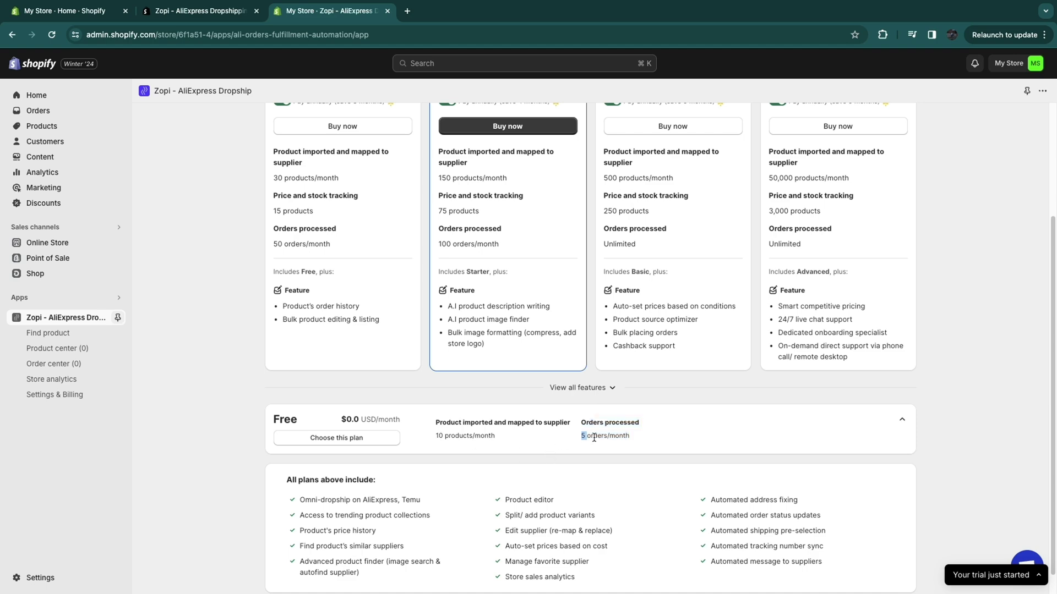
drag(593, 438, 629, 437)
scroll(381, 403, up, 3)
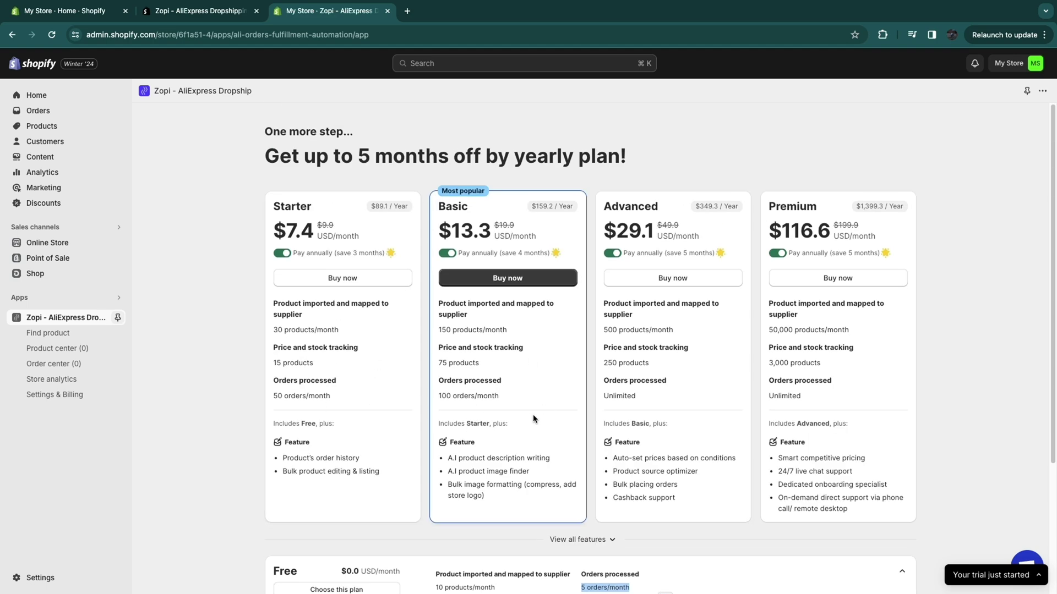
Step: Switch Zopi plans to monthly prices: Starter $9.9, Advanced $49.9, Premium $199.9
click(235, 361)
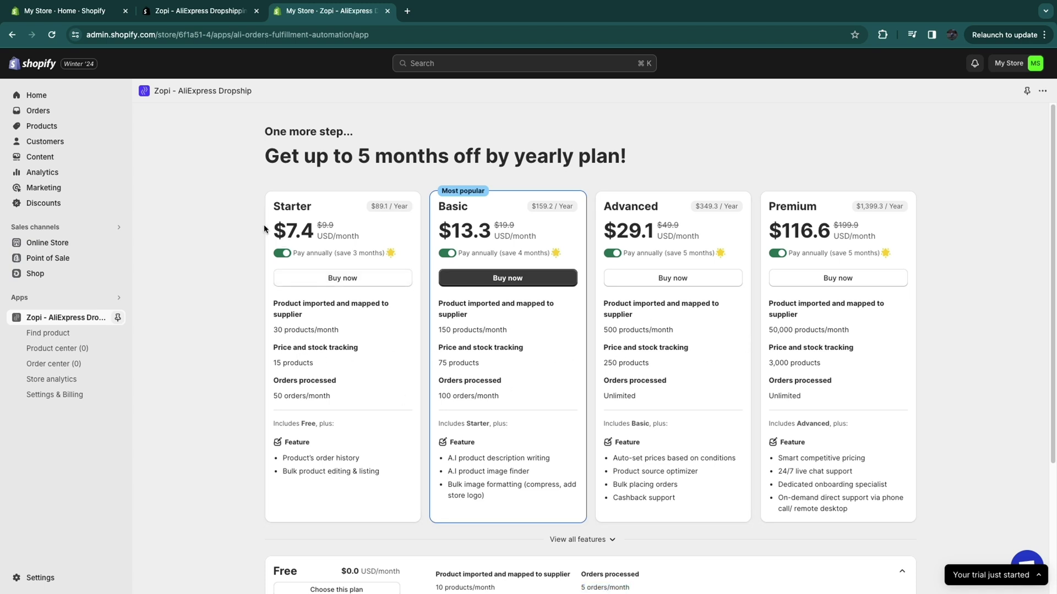
click(283, 254)
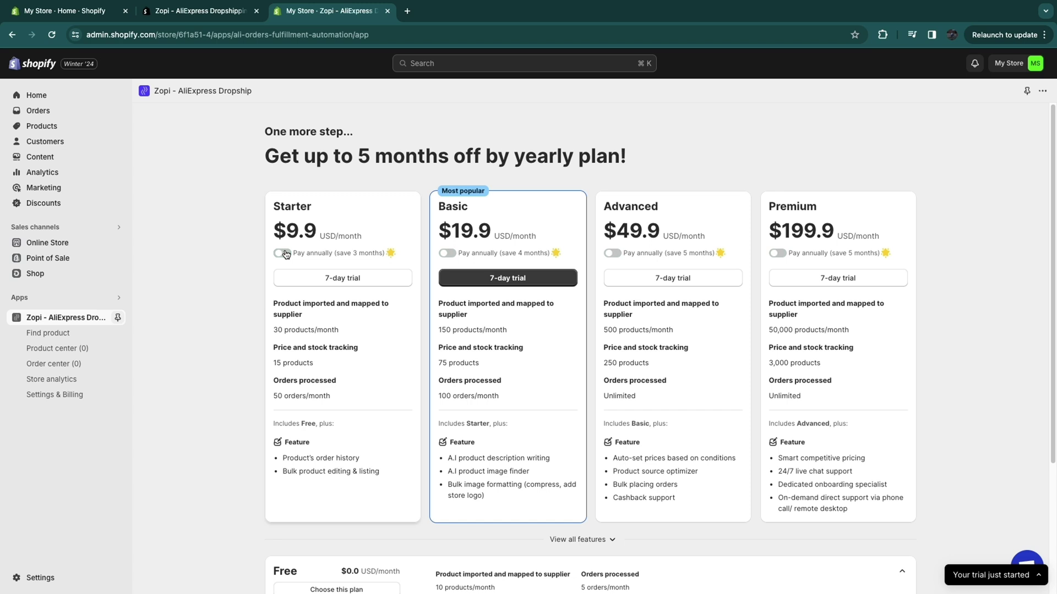
drag(317, 234, 256, 230)
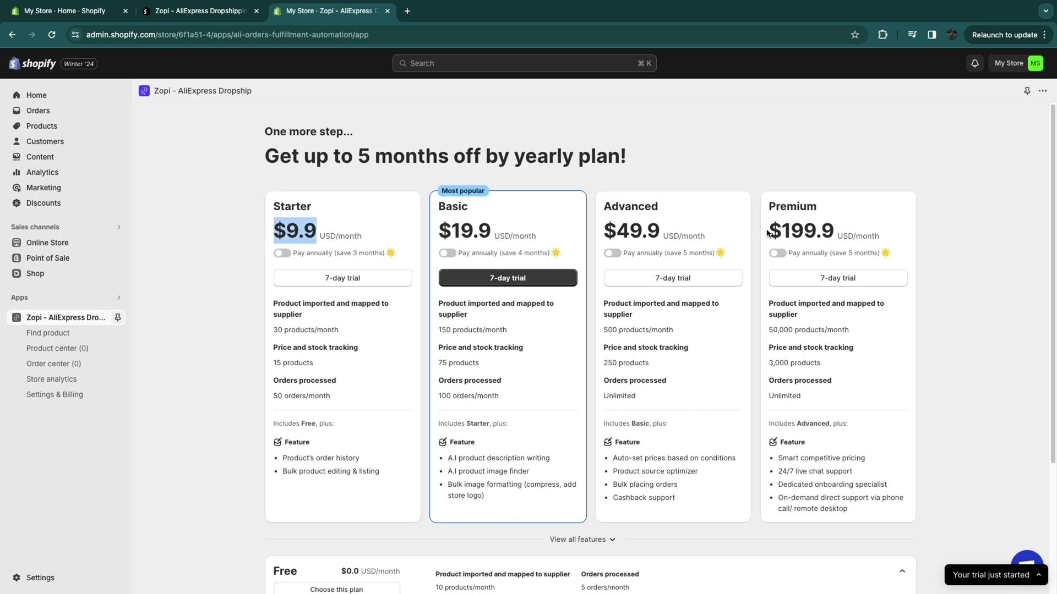
drag(768, 232, 853, 232)
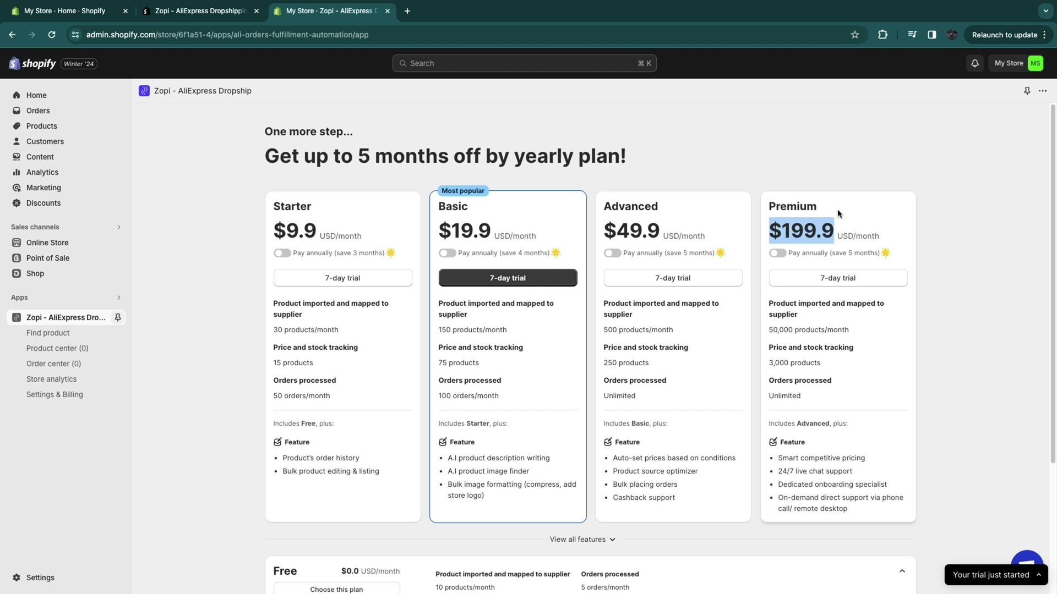
click(797, 163)
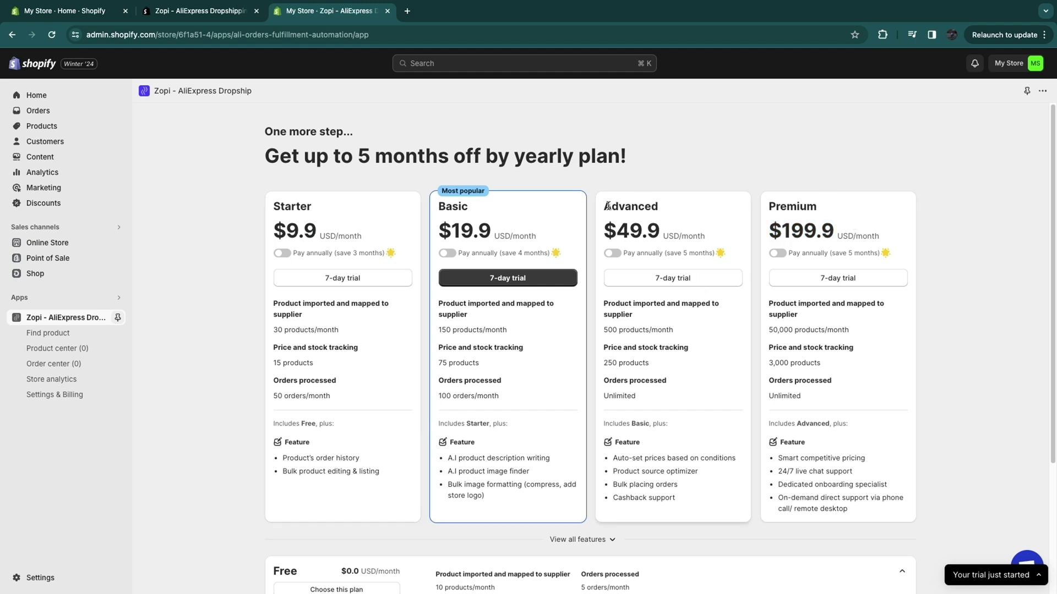
drag(603, 235, 672, 235)
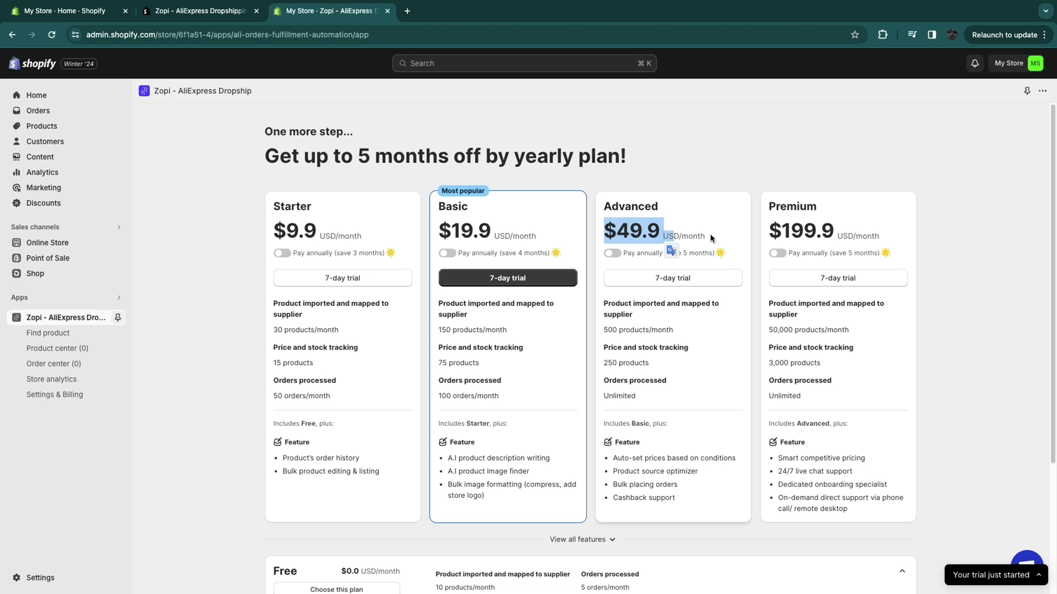
click(727, 214)
drag(644, 398, 606, 376)
click(706, 392)
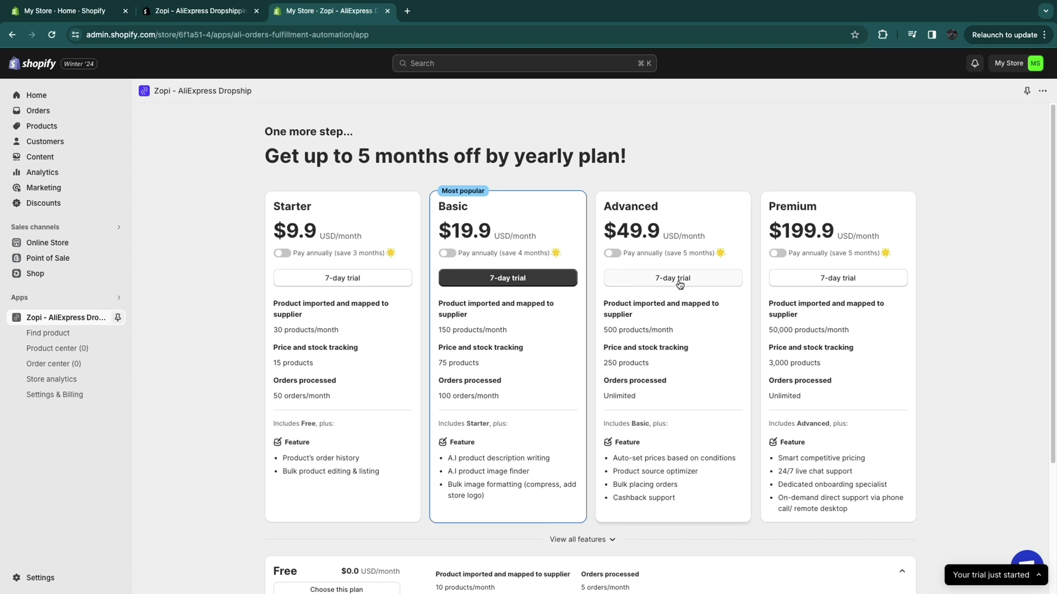
scroll(231, 343, down, 3)
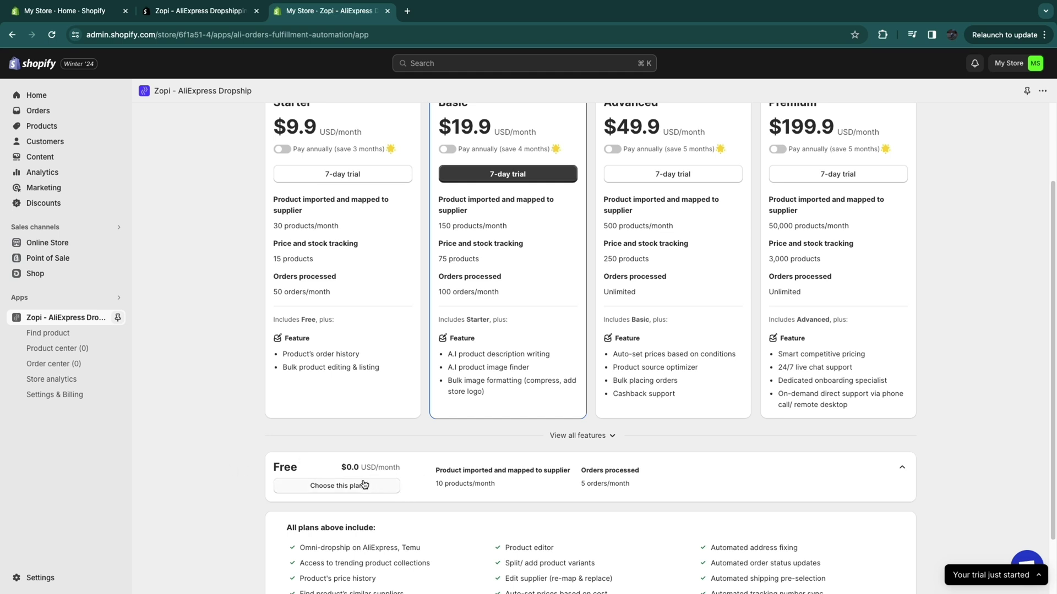
Step: Choose the Free Zopi plan and finish the welcome introduction
click(340, 490)
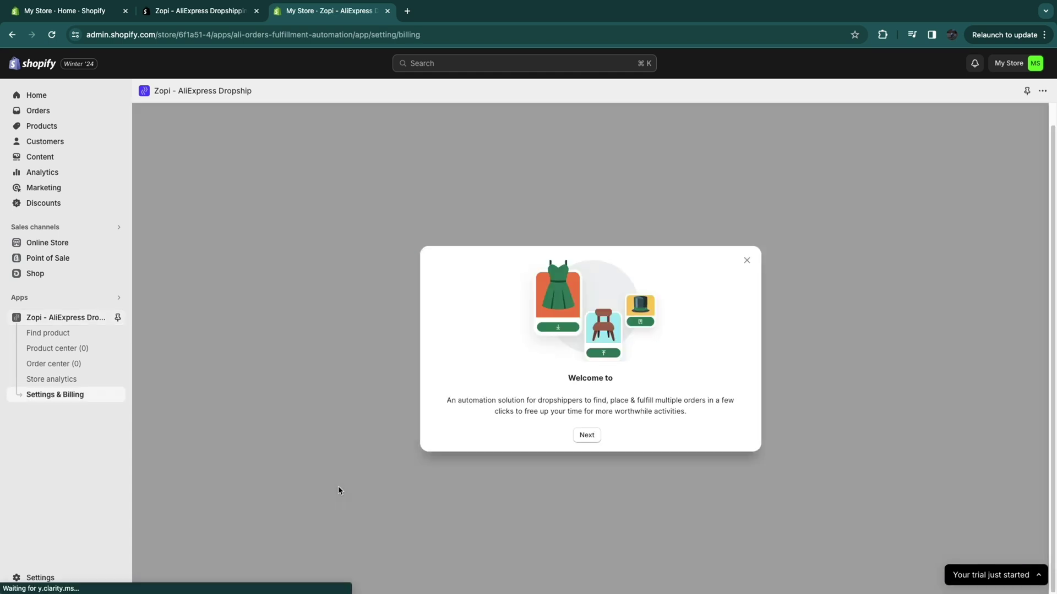
click(588, 433)
click(588, 433)
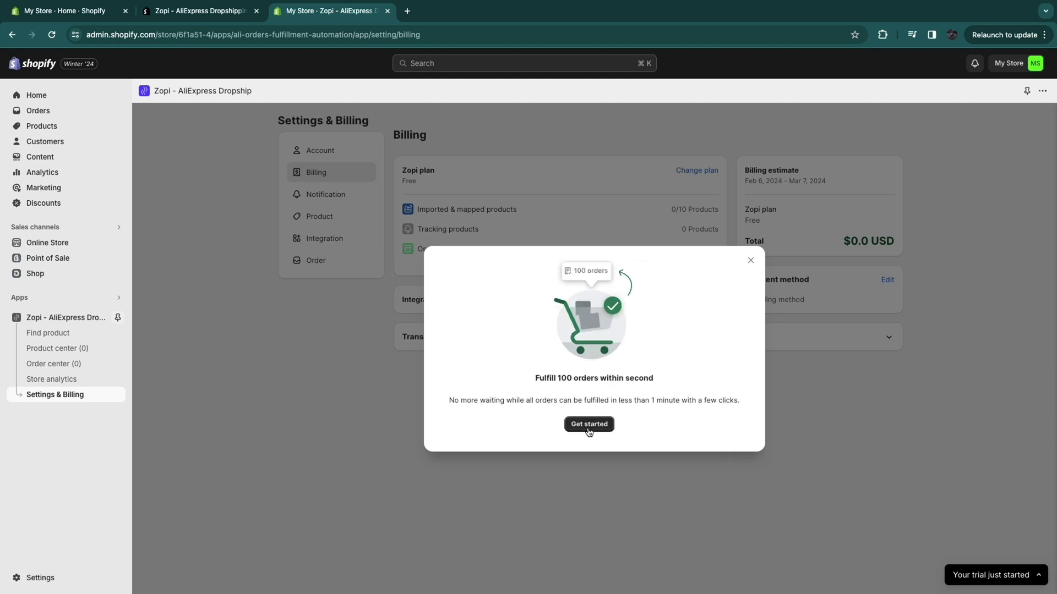
click(588, 435)
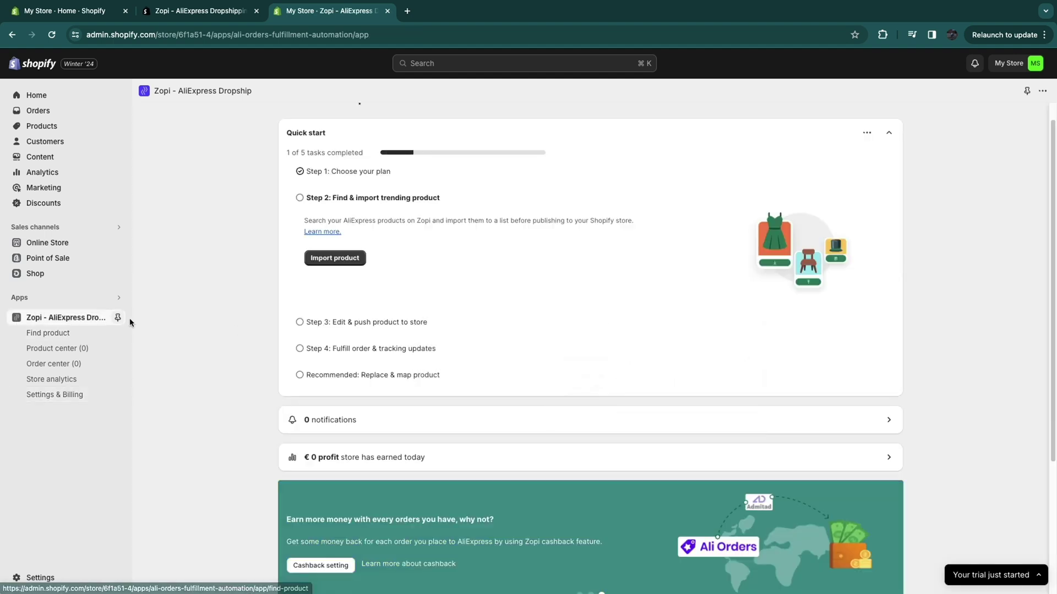
Step: Browse Zopi's product finder, then return to the Zopi app home page
click(53, 332)
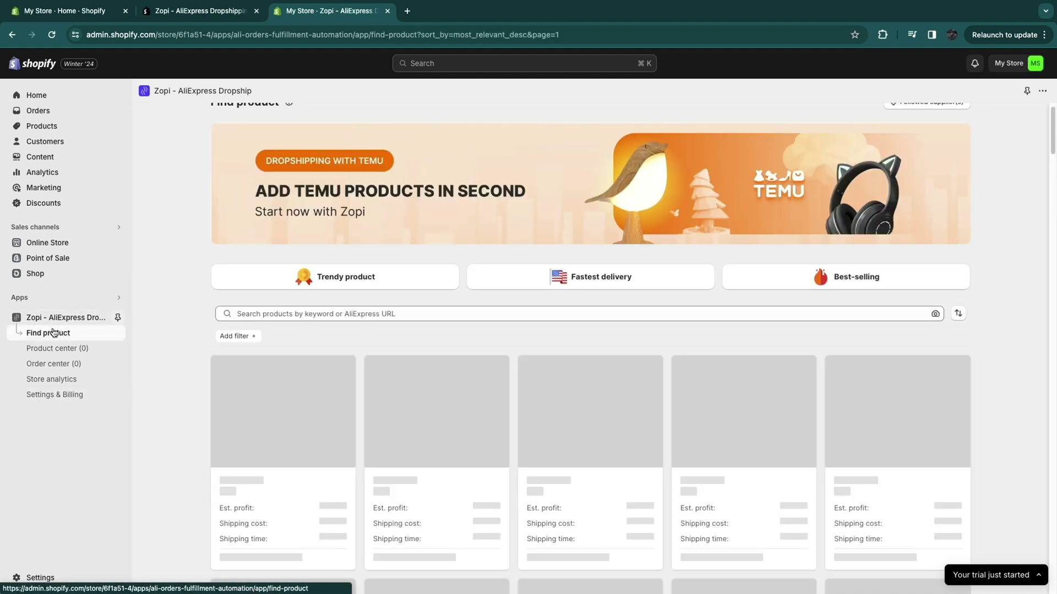
scroll(761, 352, down, 5)
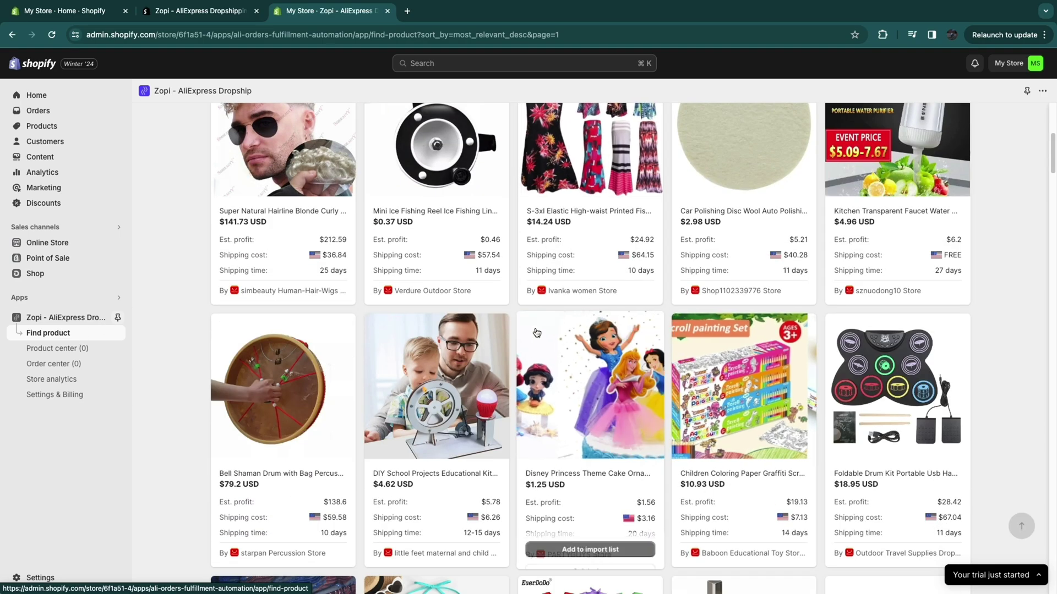
scroll(485, 275, up, 8)
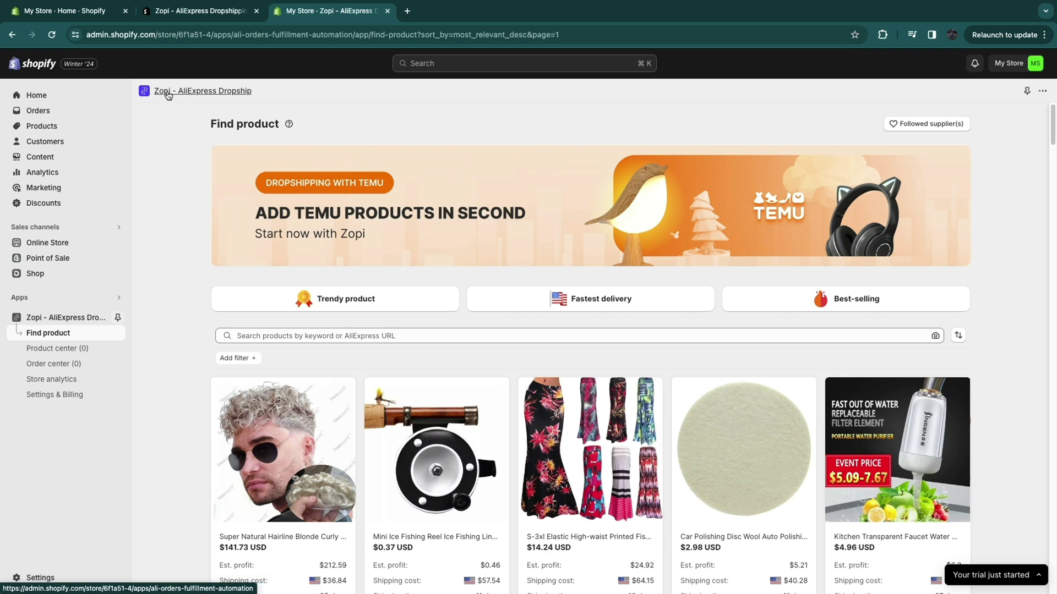
click(191, 97)
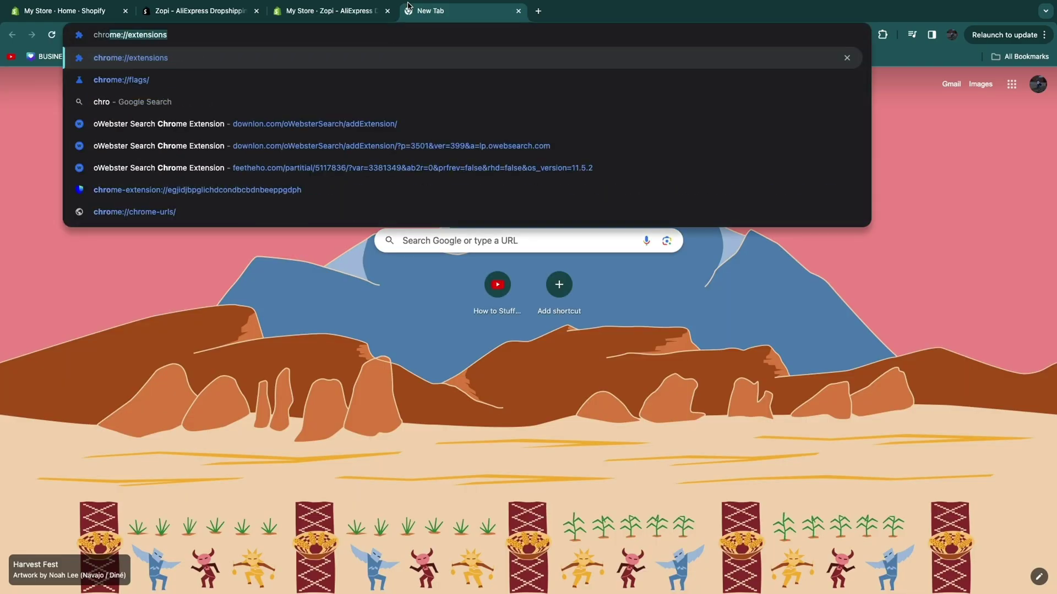
Step: Add 'Zopi: AliExpress & Temu Product Importer' to Chrome from the Chrome Web Store
key(Return)
click(209, 194)
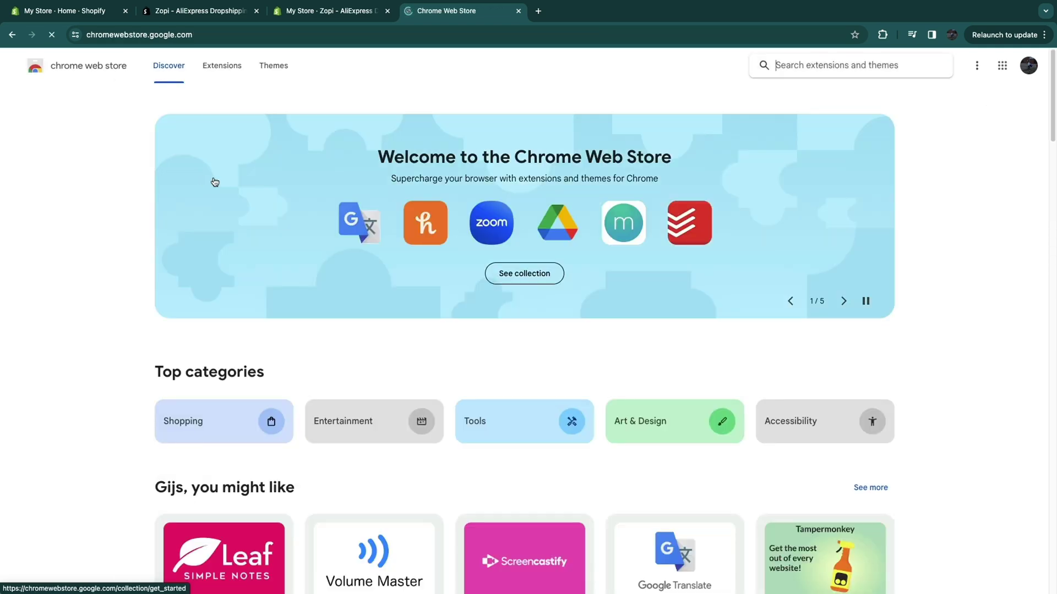
click(798, 66)
text(Zopi: AliExpress & Temu Product Importer)
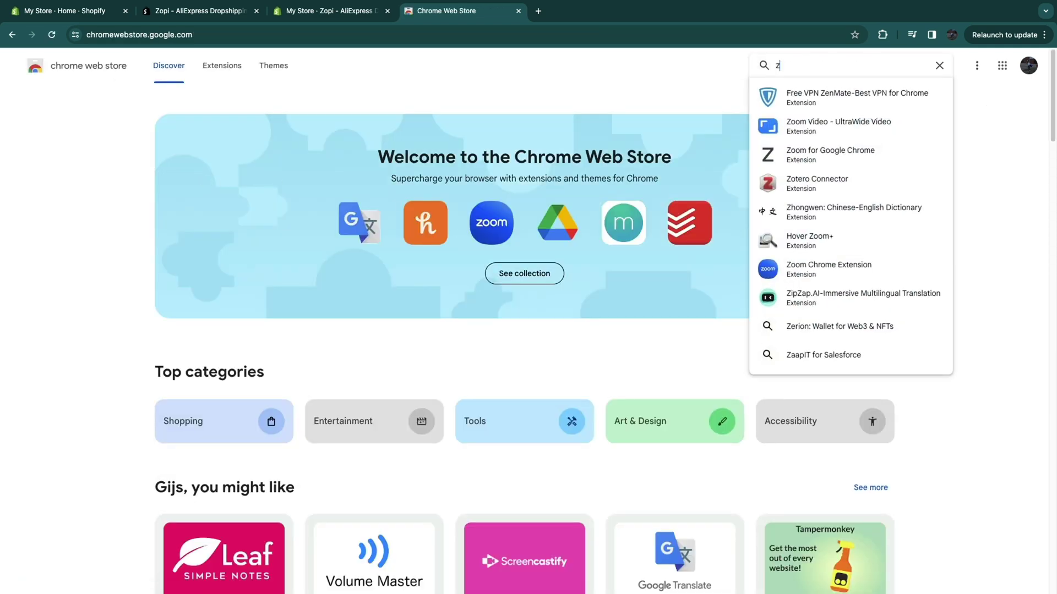
key(Return)
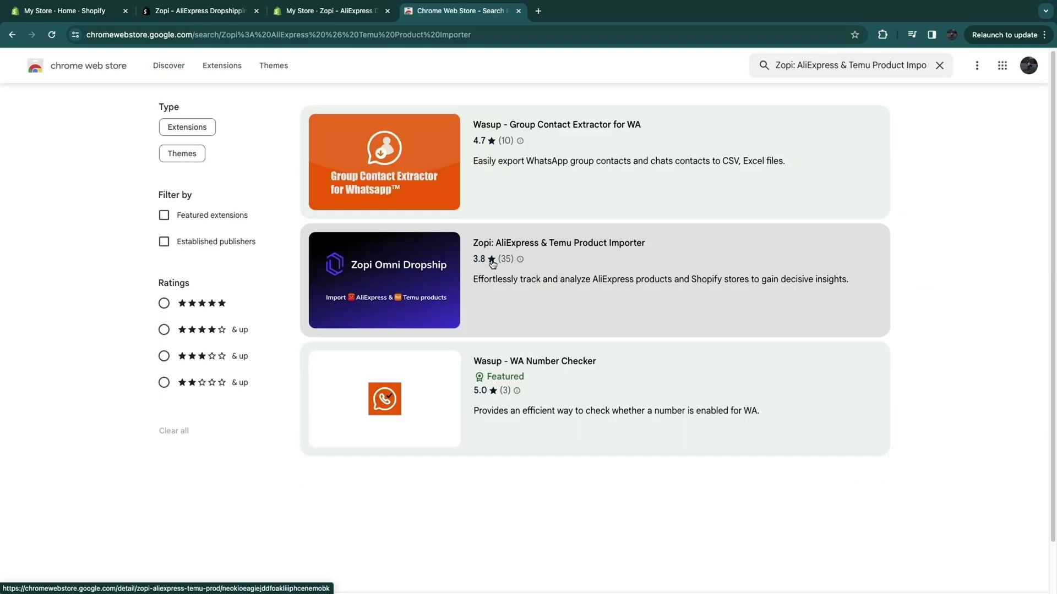
click(591, 260)
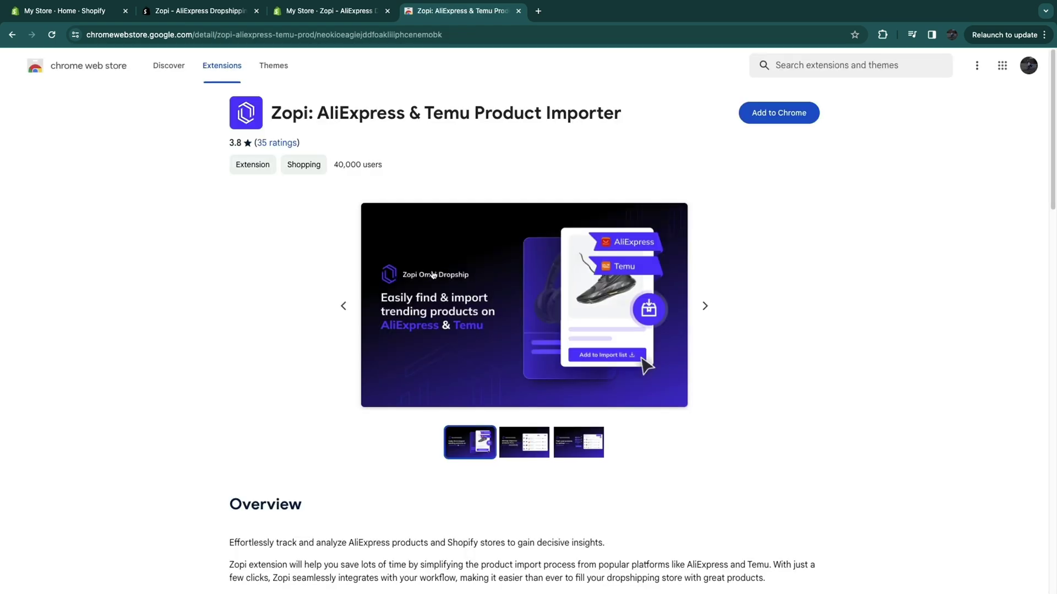
click(778, 114)
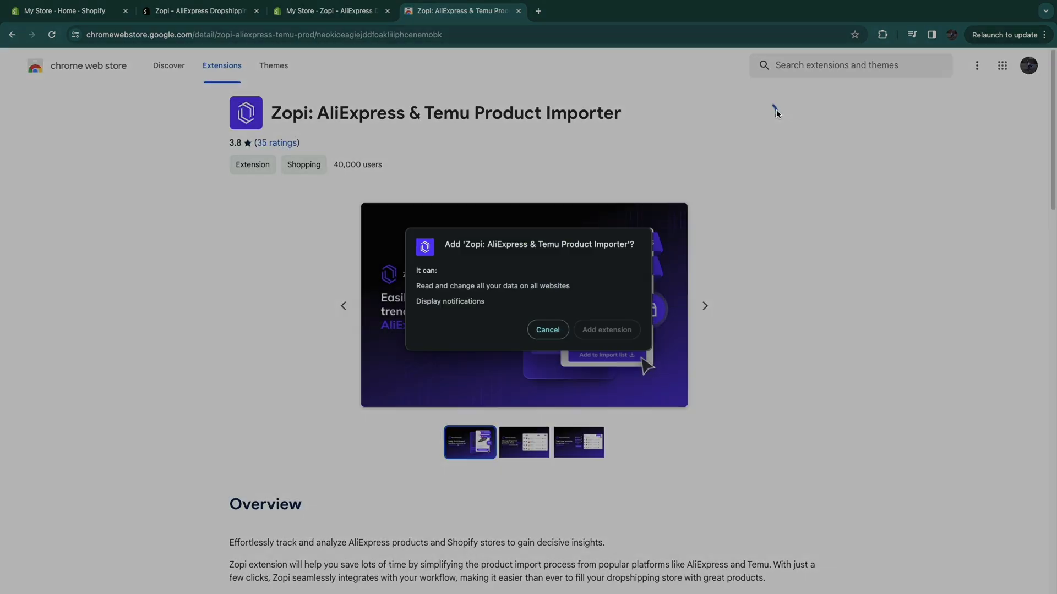
click(608, 339)
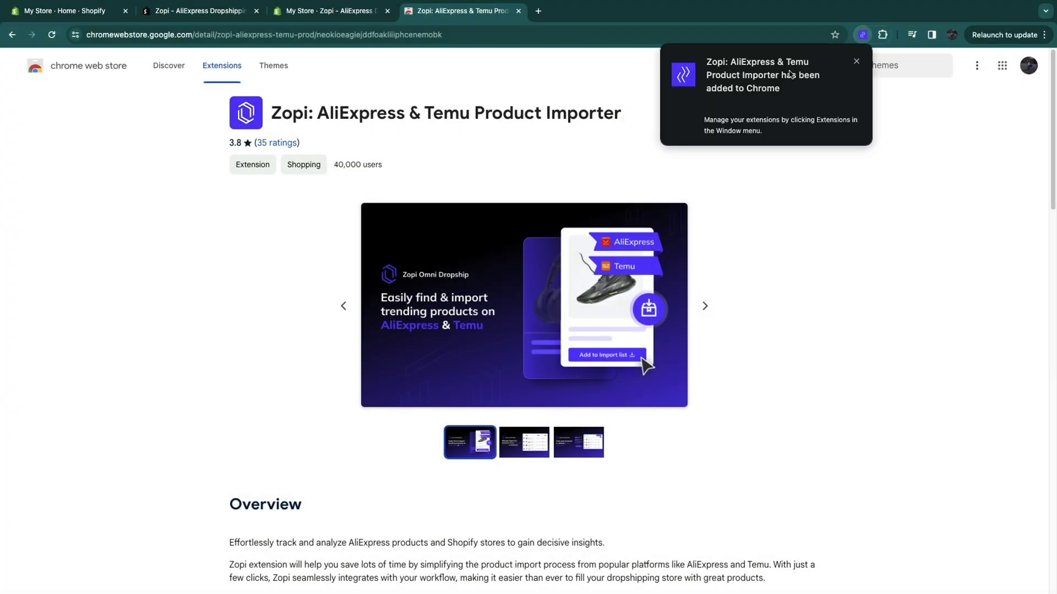
click(509, 34)
Step: Open Temu's Best Sellers filtered to 'Within last 7 days' and scroll down the list
text(temu)
key(Return)
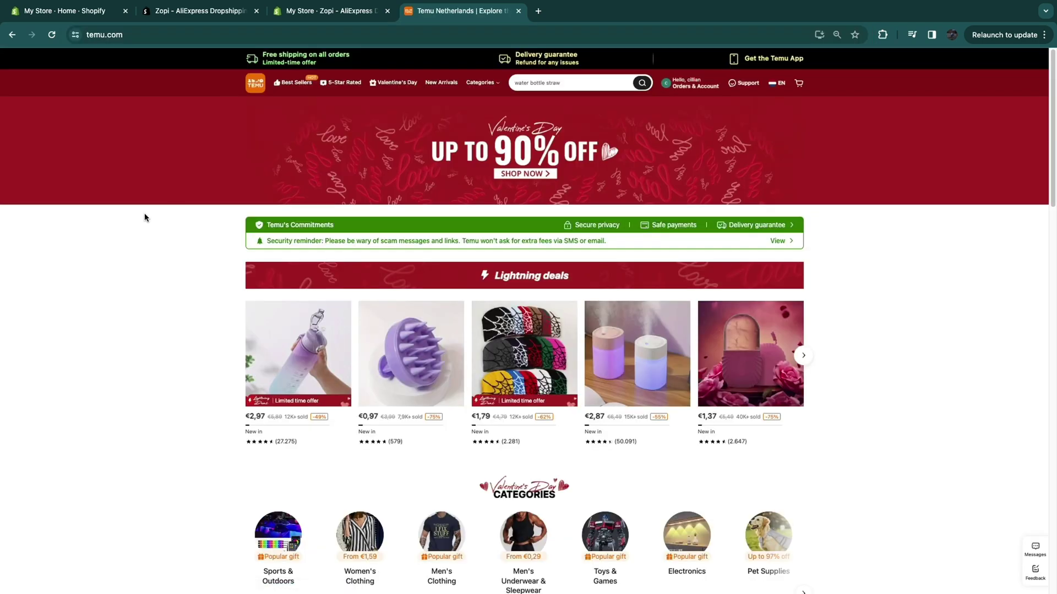
click(293, 82)
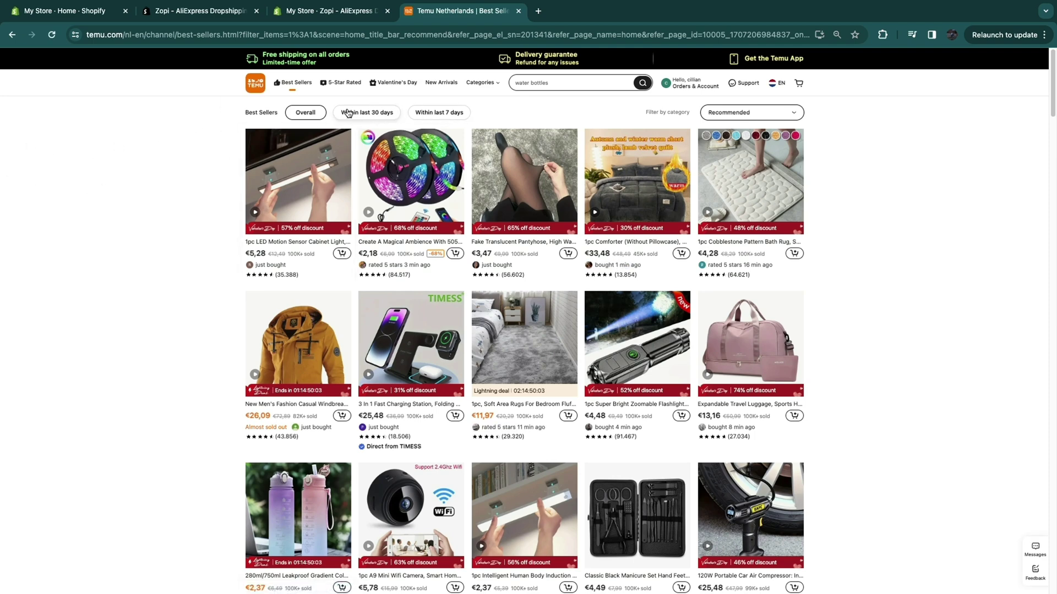
click(438, 113)
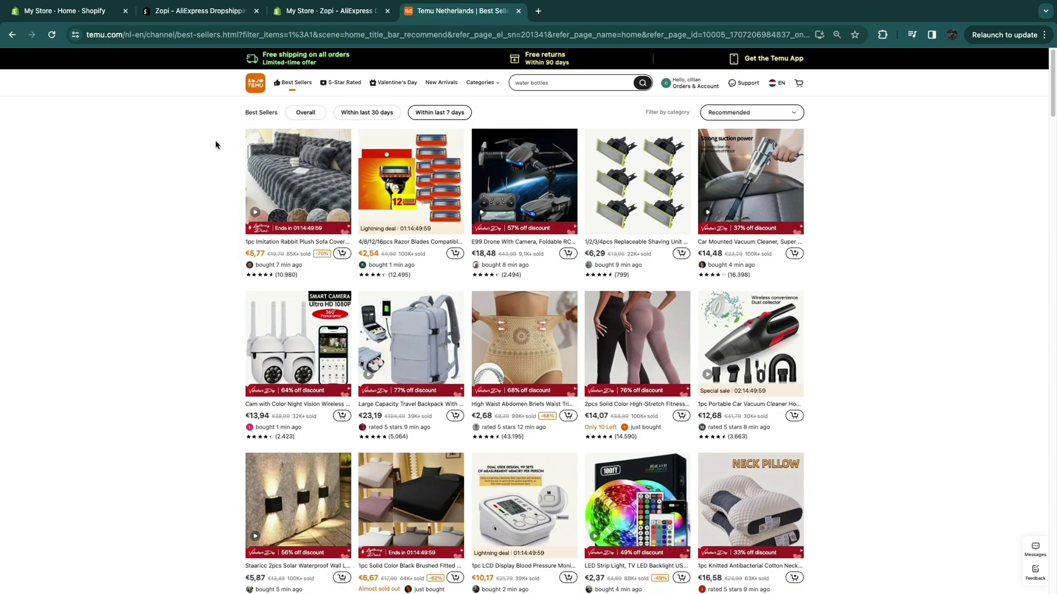
scroll(187, 228, down, 2)
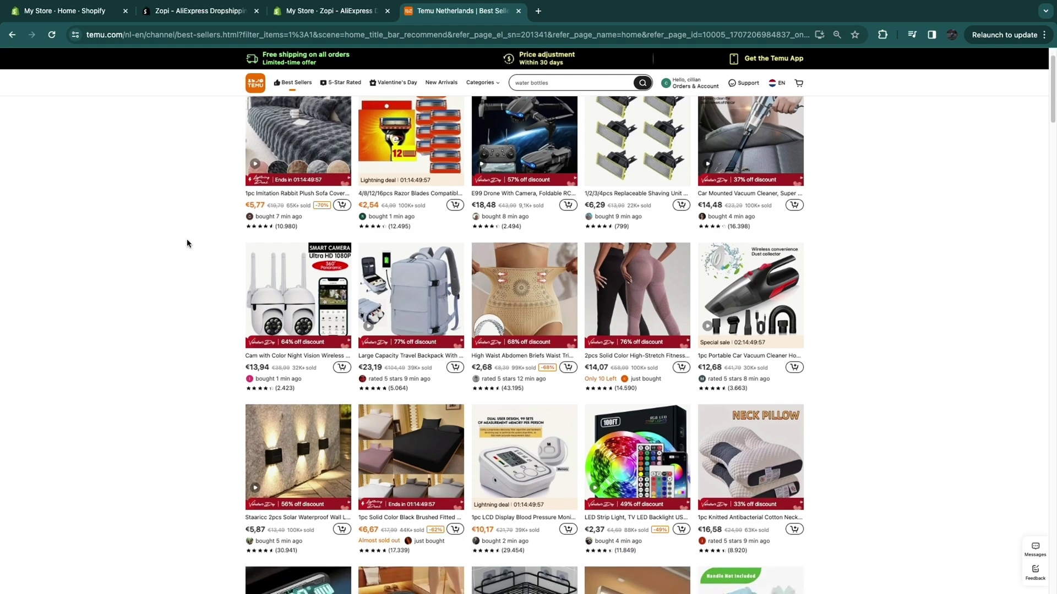
scroll(187, 244, down, 4)
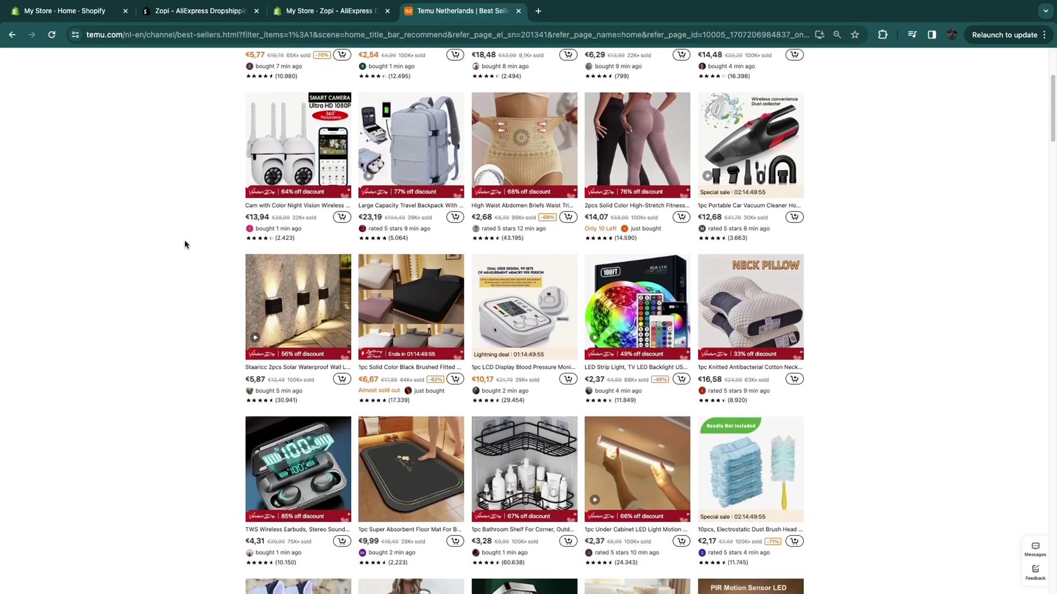
scroll(180, 245, down, 3)
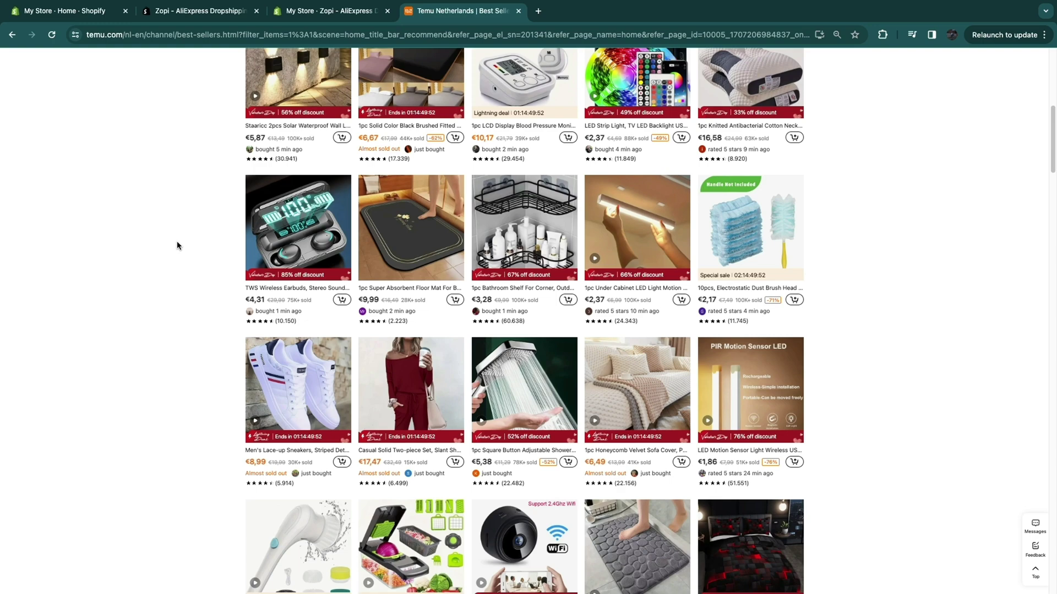
scroll(176, 245, down, 1)
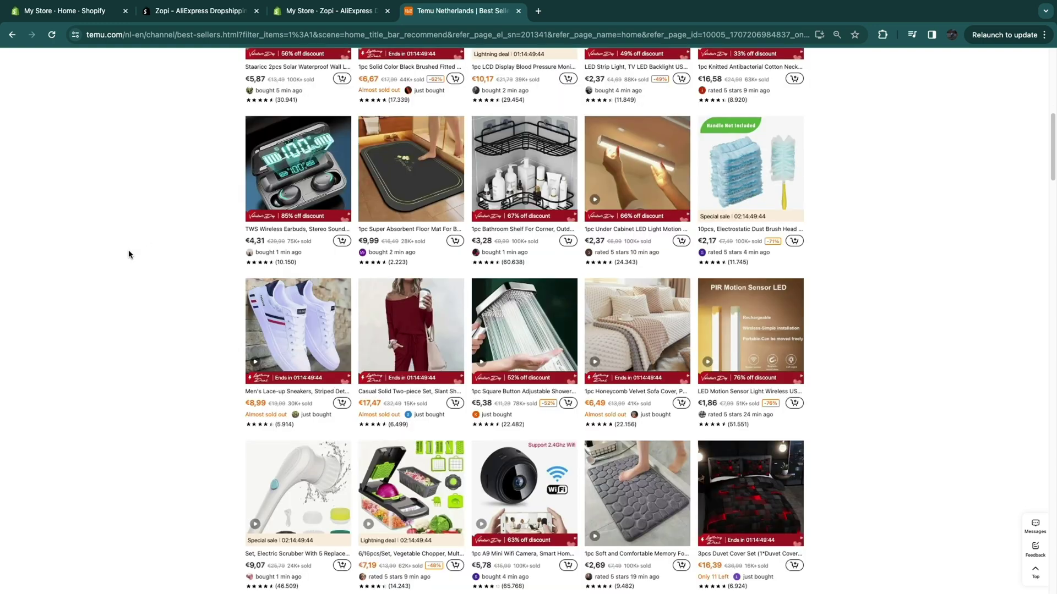
Step: Open the Square Button shower head product and pin the Zopi extension
click(517, 363)
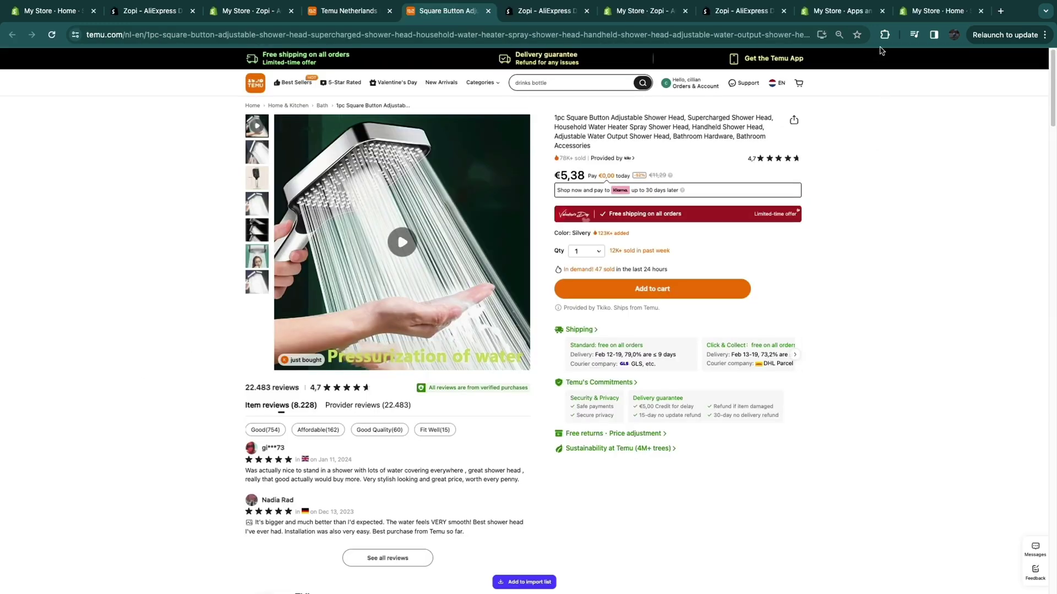
click(884, 35)
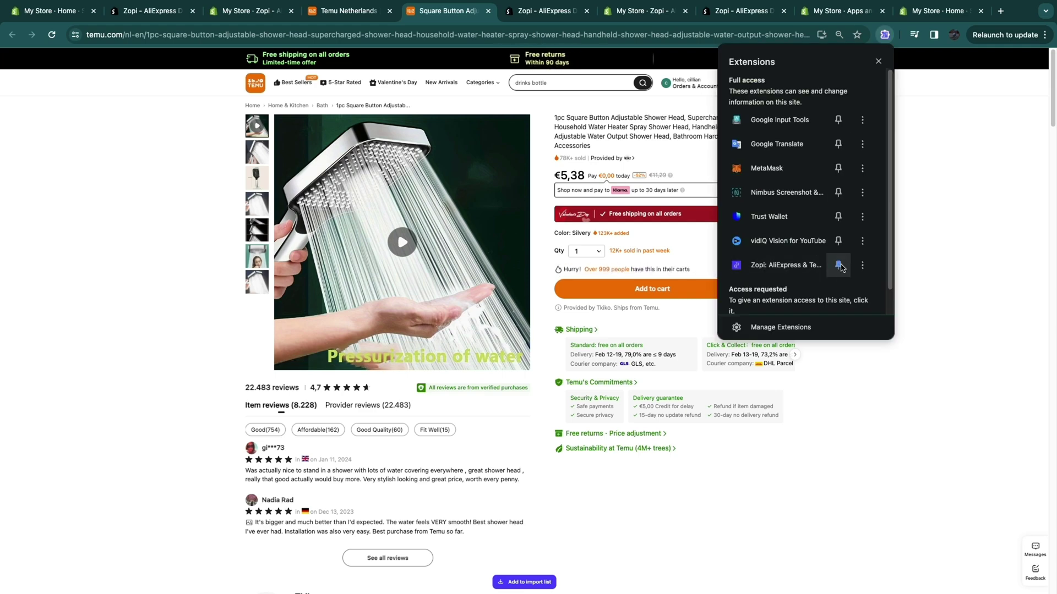
click(839, 266)
click(921, 159)
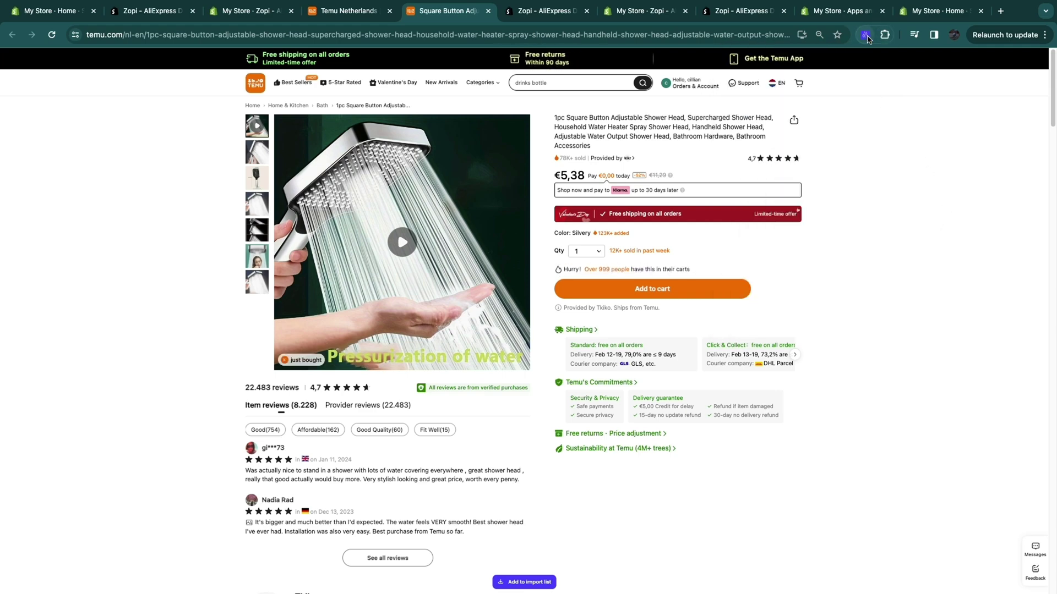
click(865, 34)
click(865, 34)
click(865, 34)
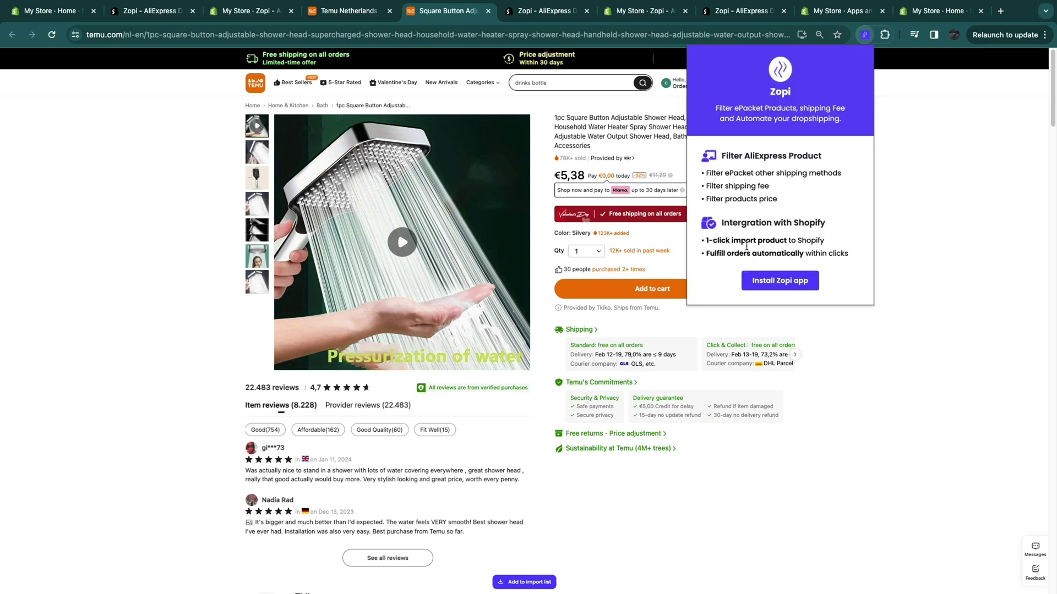
Step: Add the €5,38 shower head to the Zopi import list and return to the store
click(765, 278)
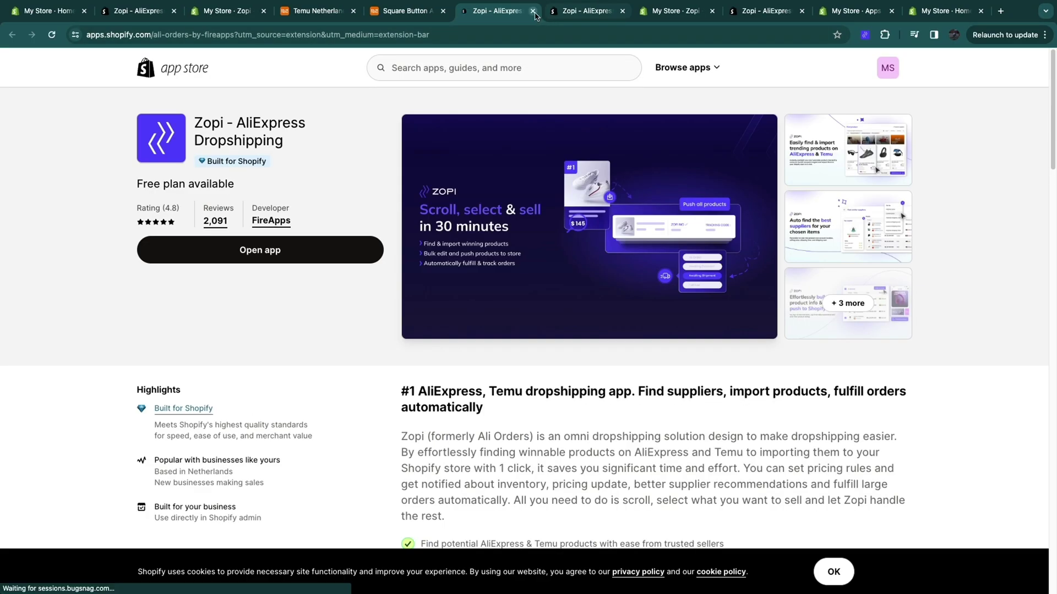
click(401, 10)
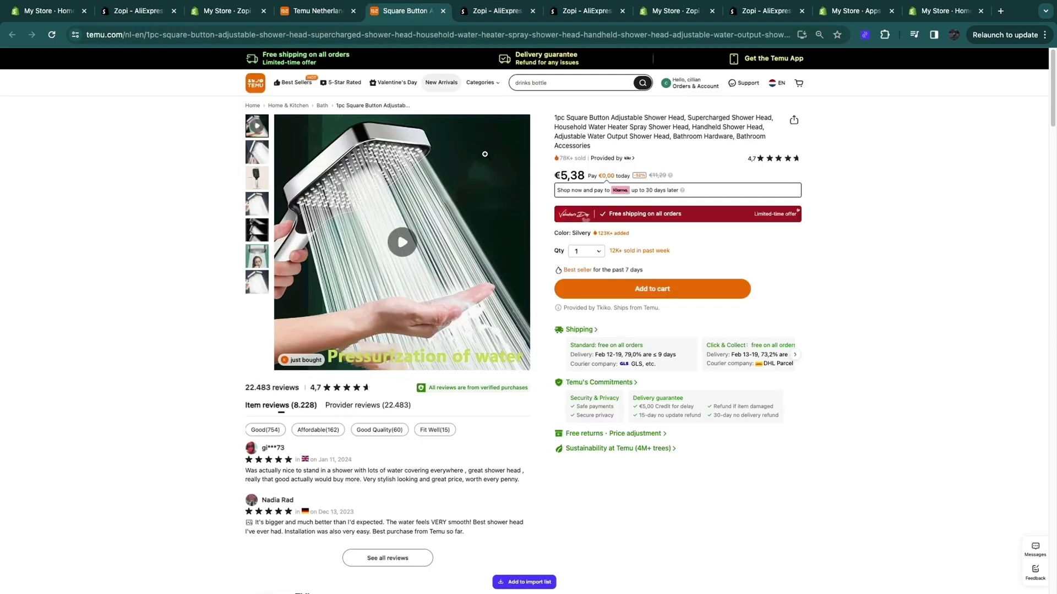
click(515, 584)
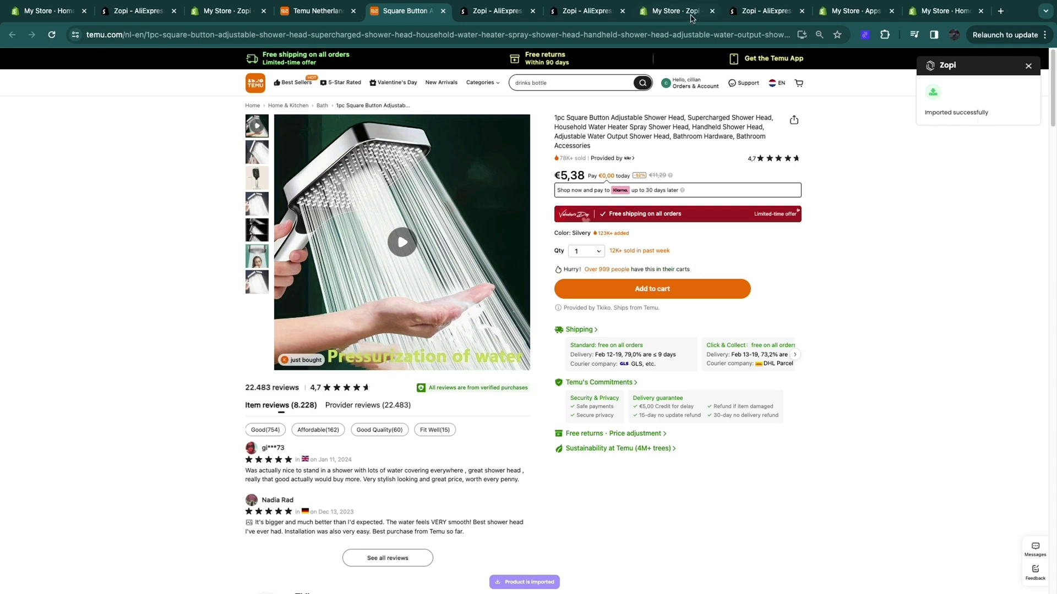
click(675, 15)
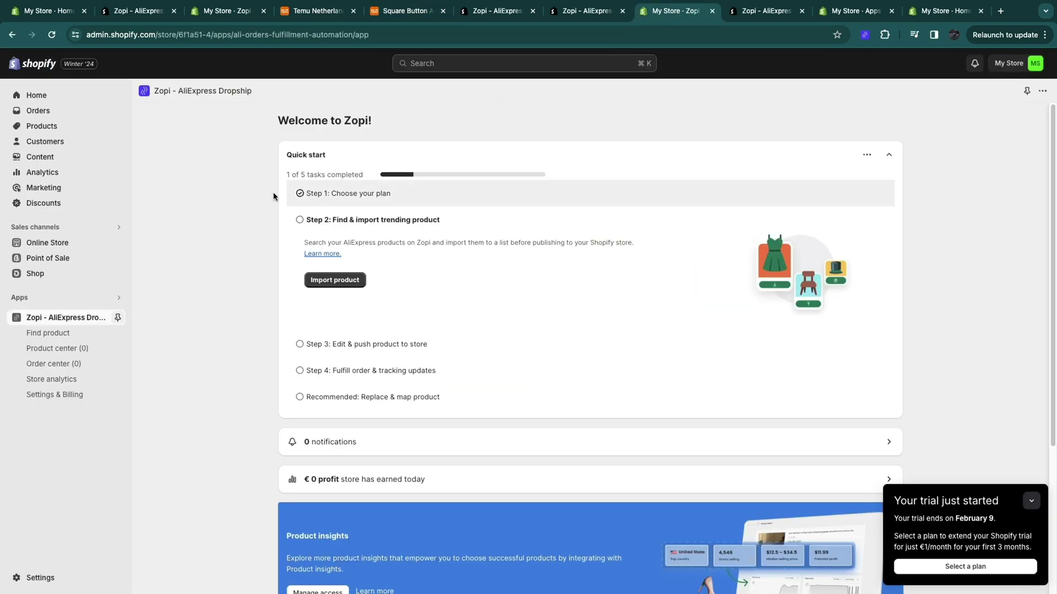
Step: Open the imported shower head from Zopi's Product center import list
click(52, 34)
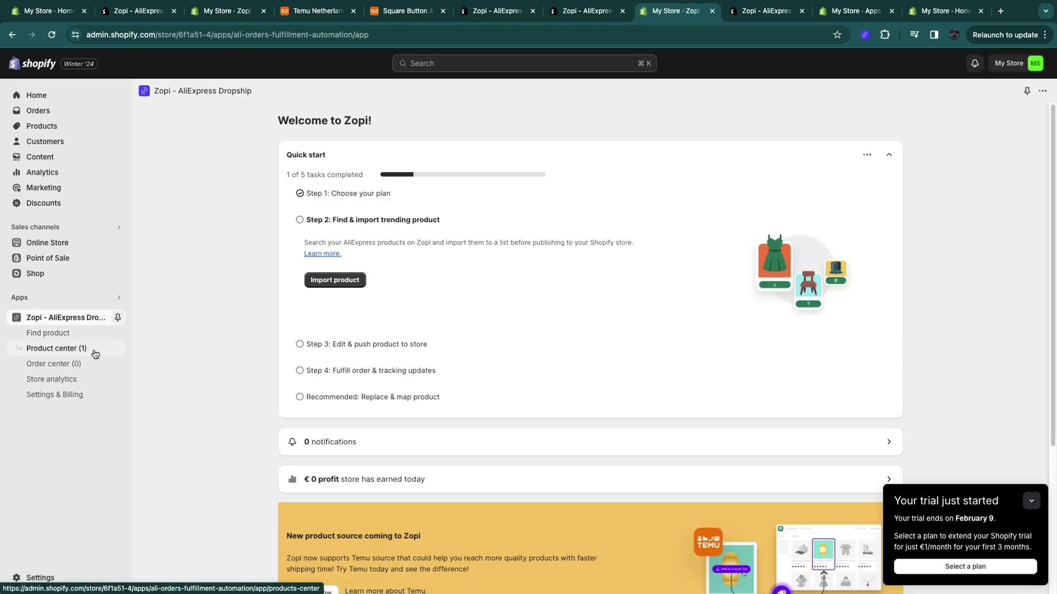
right_click(50, 351)
click(24, 350)
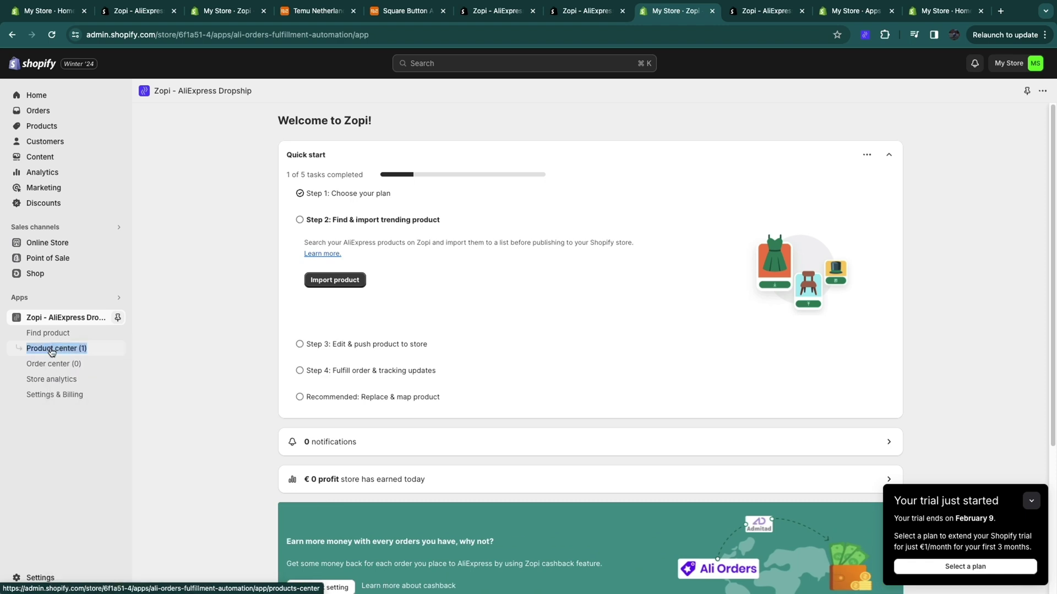
click(50, 349)
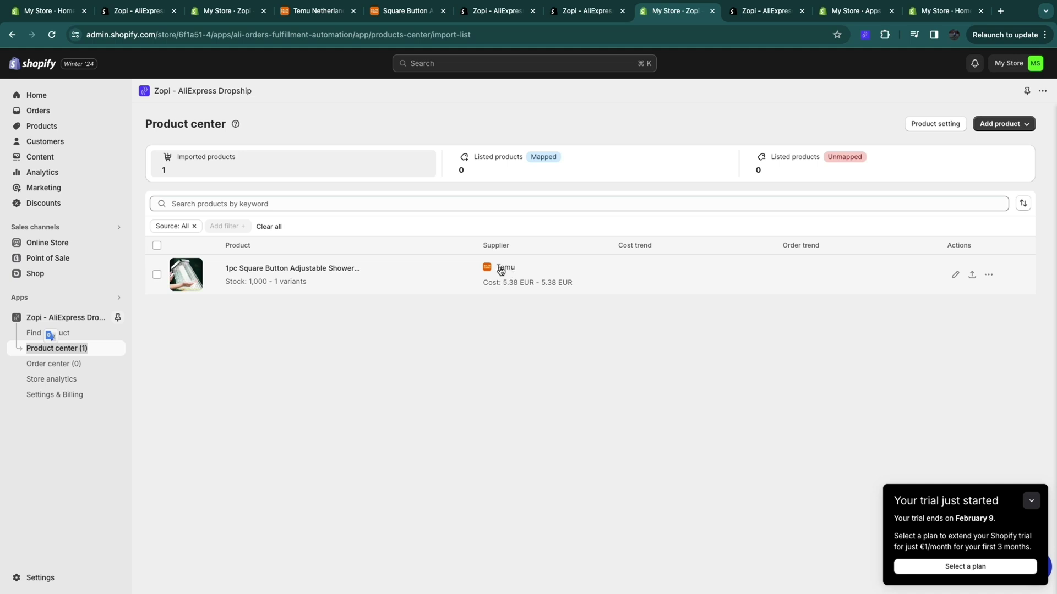
click(956, 277)
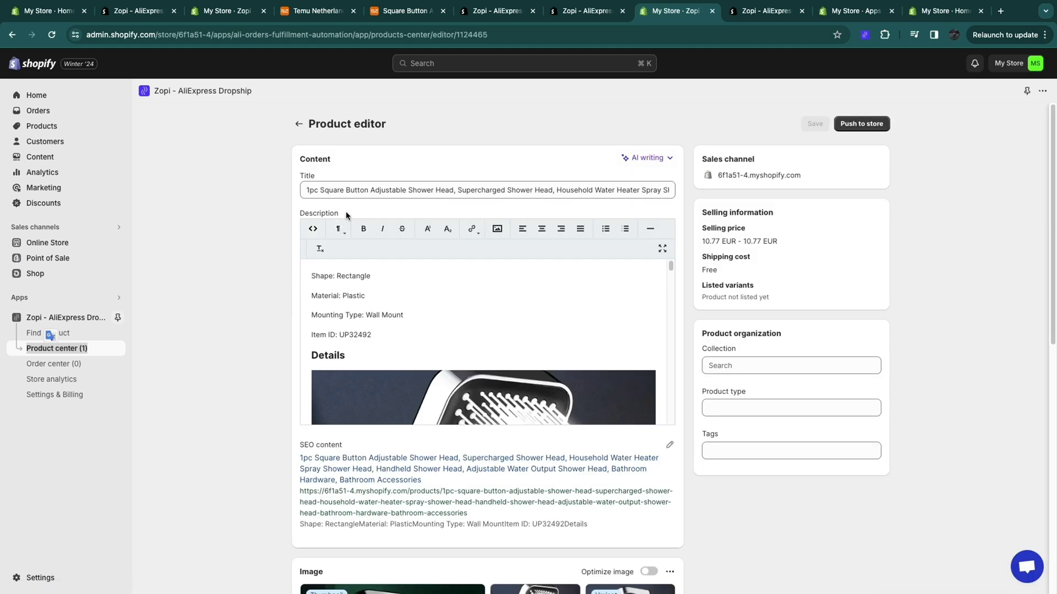
Step: Shorten the title to 'Square Button Adjustable Shower Head'
double_click(331, 191)
click(312, 194)
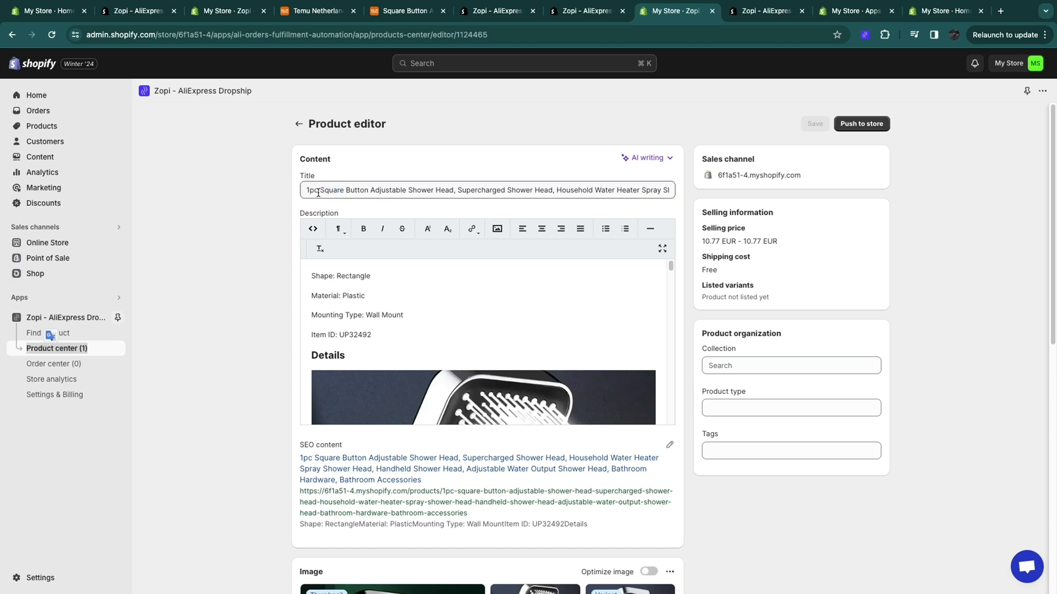
key(BackSpace)
key(BackSpace)
key(BackSpace)
key(BackSpace)
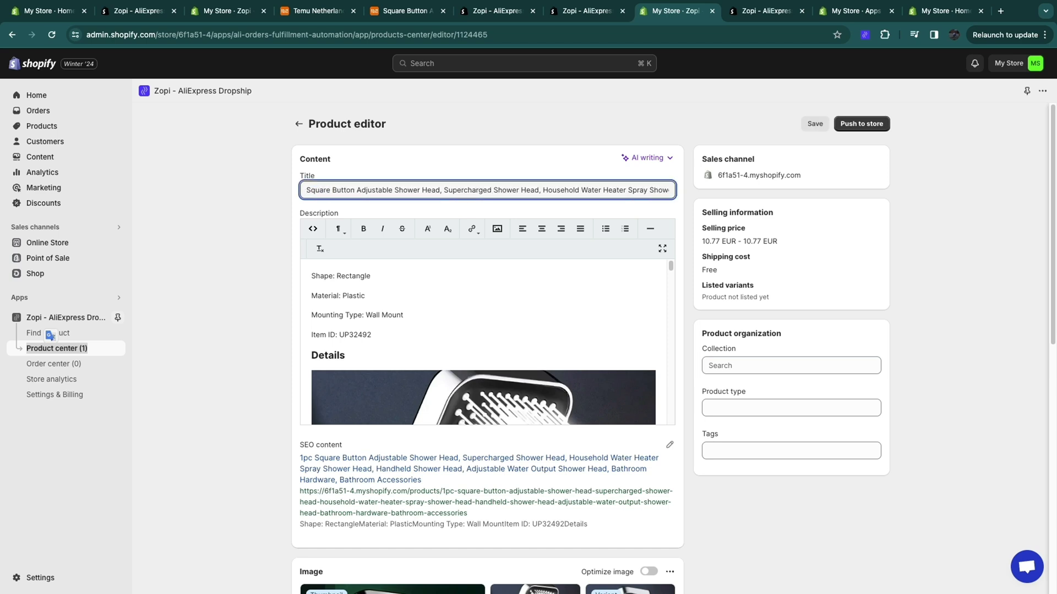
drag(440, 191, 672, 190)
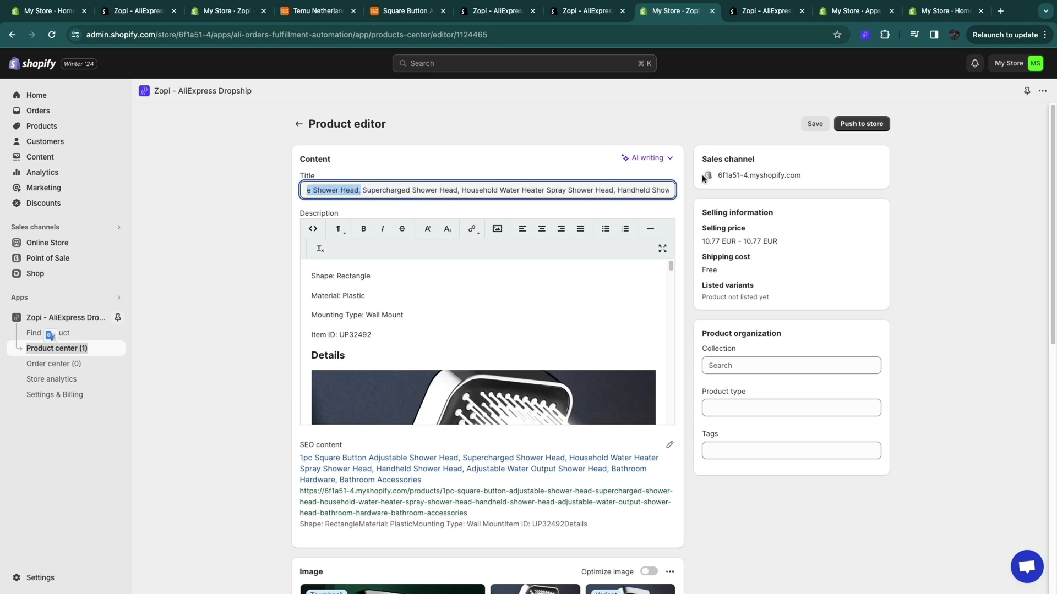
key(BackSpace)
click(645, 159)
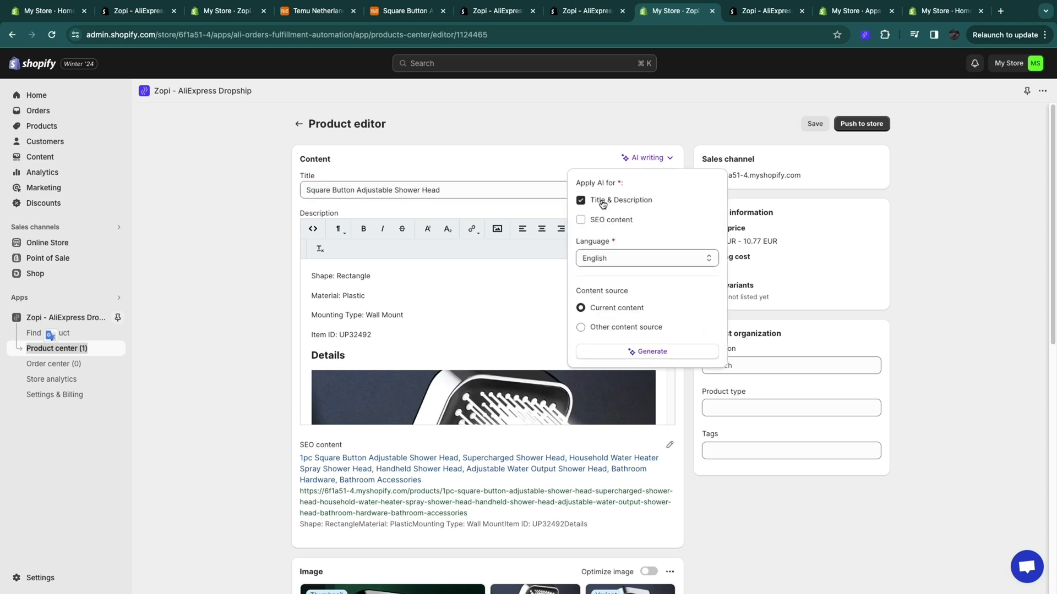
click(515, 128)
Step: Swap the main image with the second and set the selling price to 17 EUR
scroll(396, 286, down, 5)
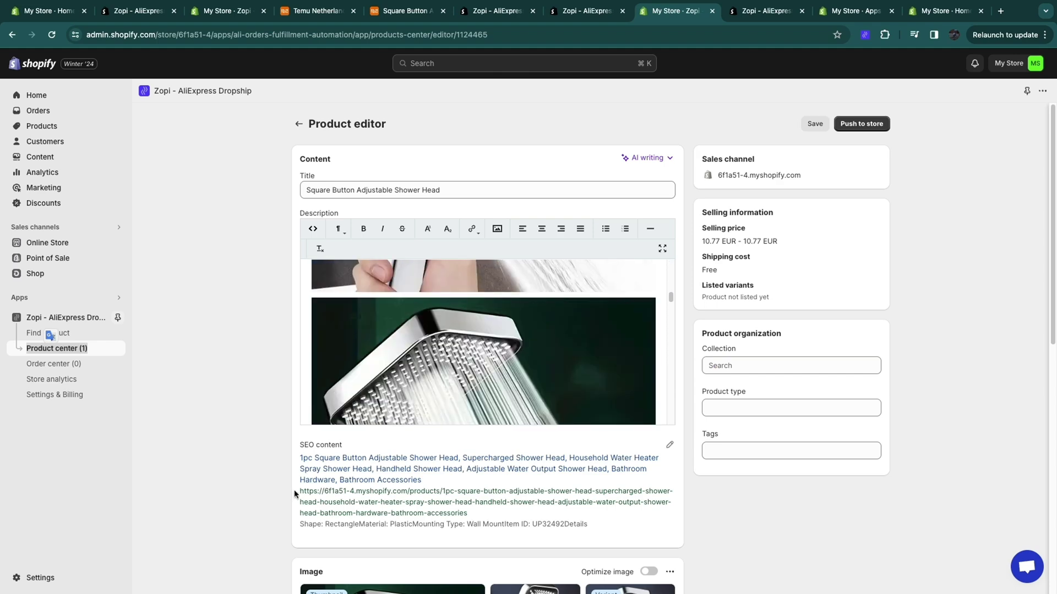
scroll(295, 494, down, 7)
drag(374, 269, 399, 242)
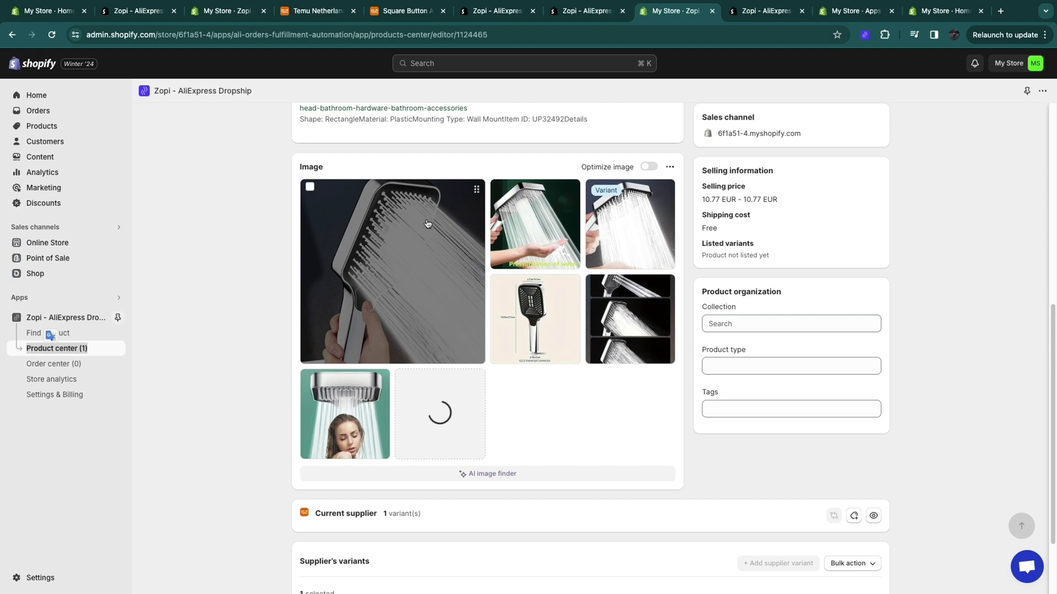
scroll(636, 549, down, 2)
click(635, 548)
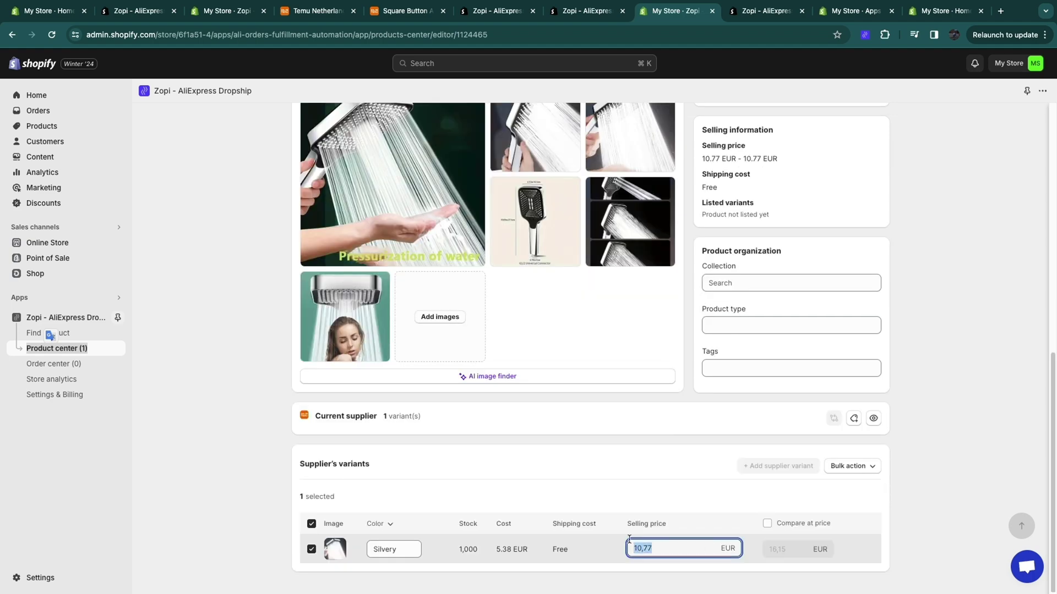
text(17)
click(663, 457)
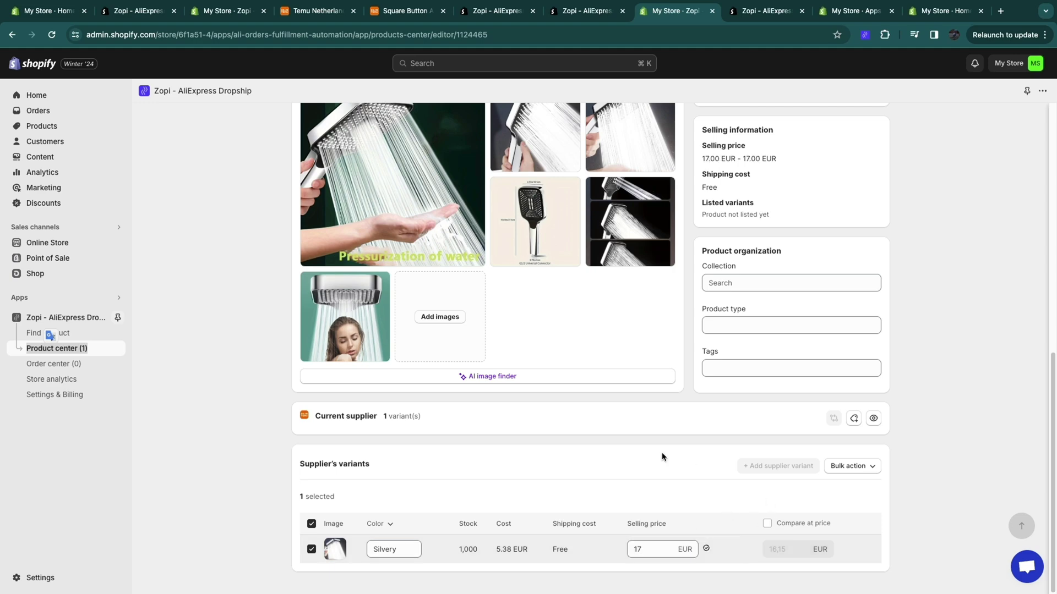
scroll(662, 457, up, 10)
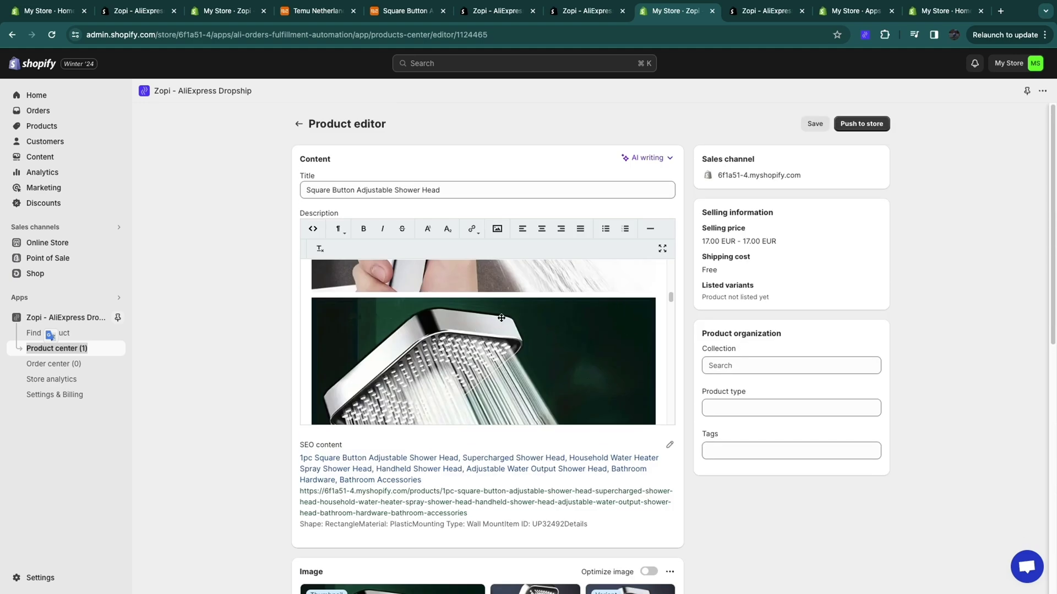
Step: Push the shower head to the store with out-of-stock selling disabled and check Products
click(864, 126)
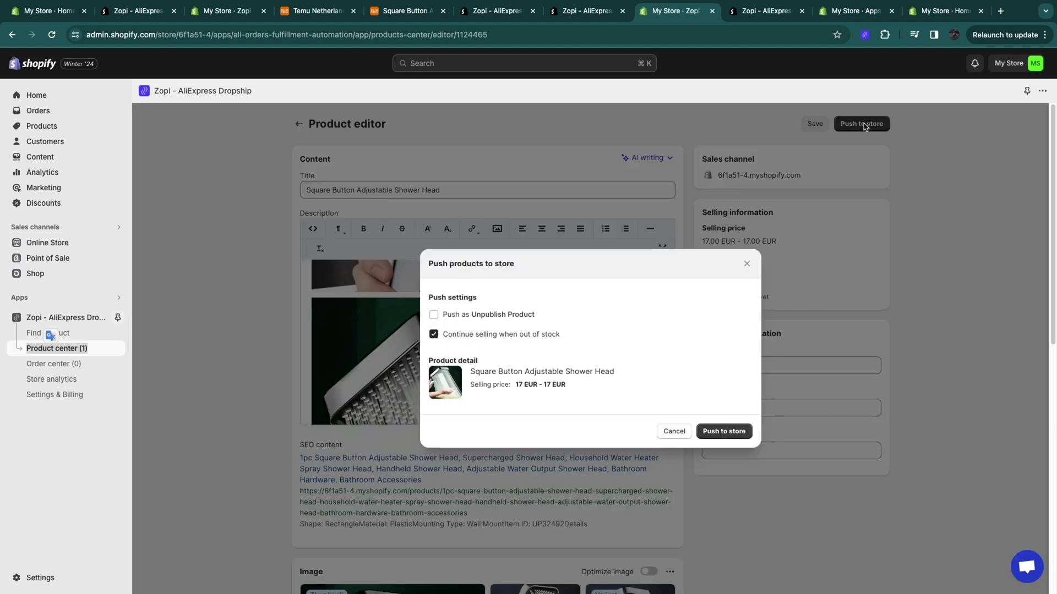
click(454, 337)
click(726, 432)
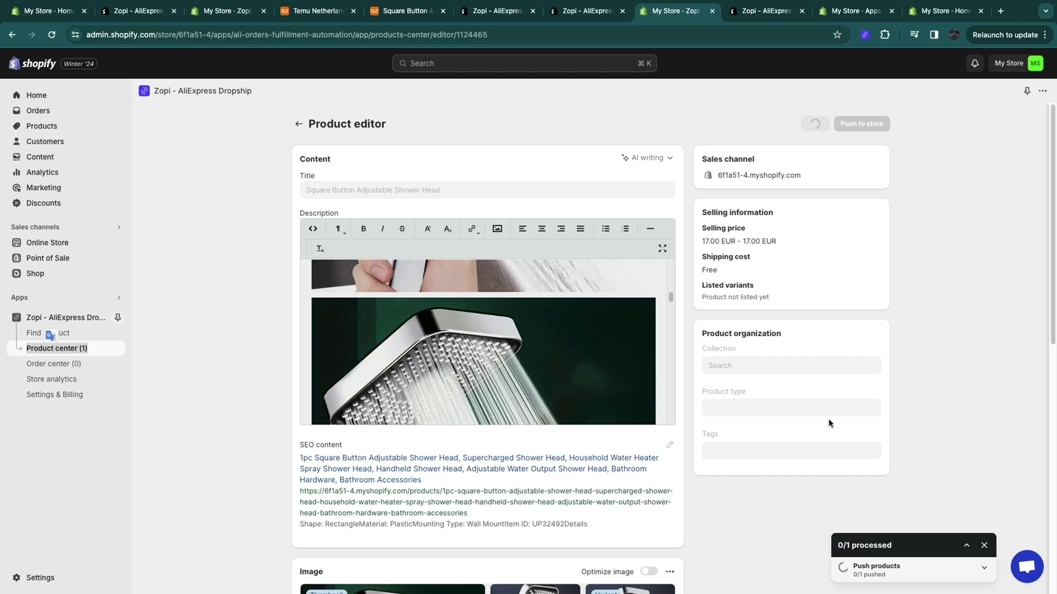
click(48, 128)
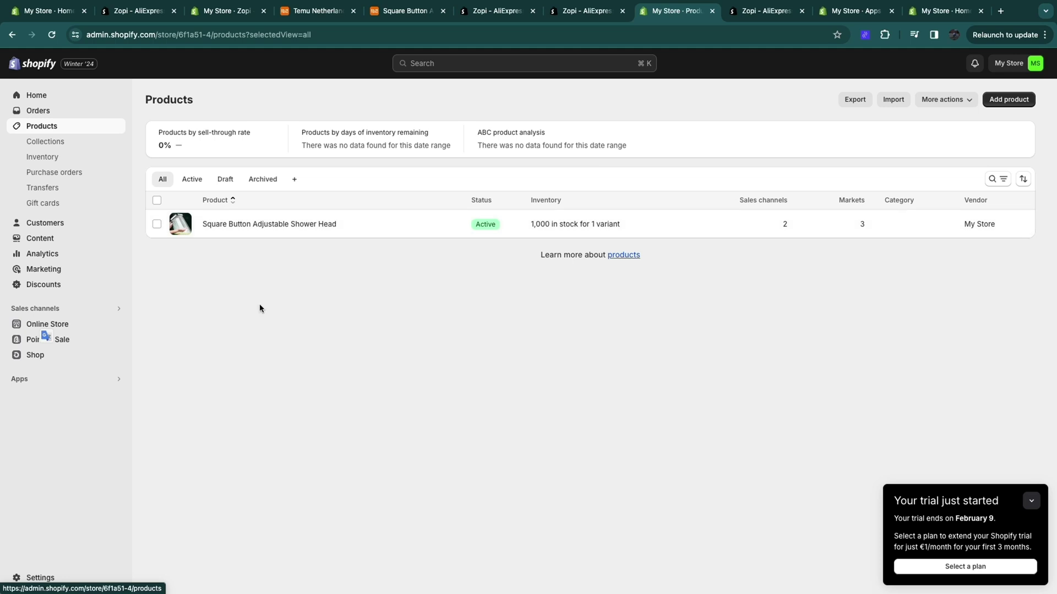
click(78, 325)
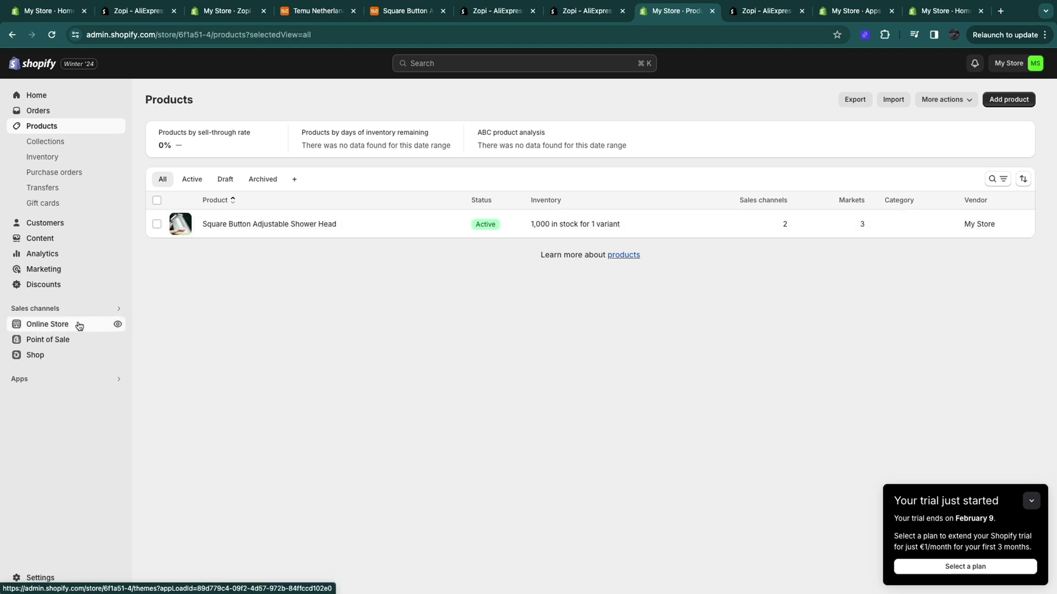
Step: Open the Dawn theme editor on the Default product template showing the shower head
click(813, 367)
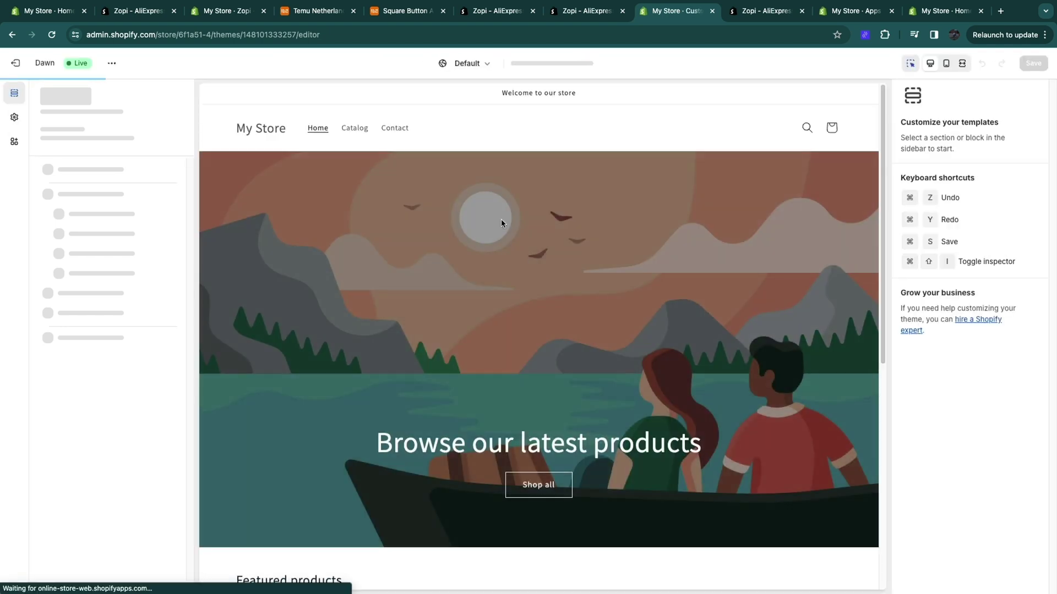
click(467, 64)
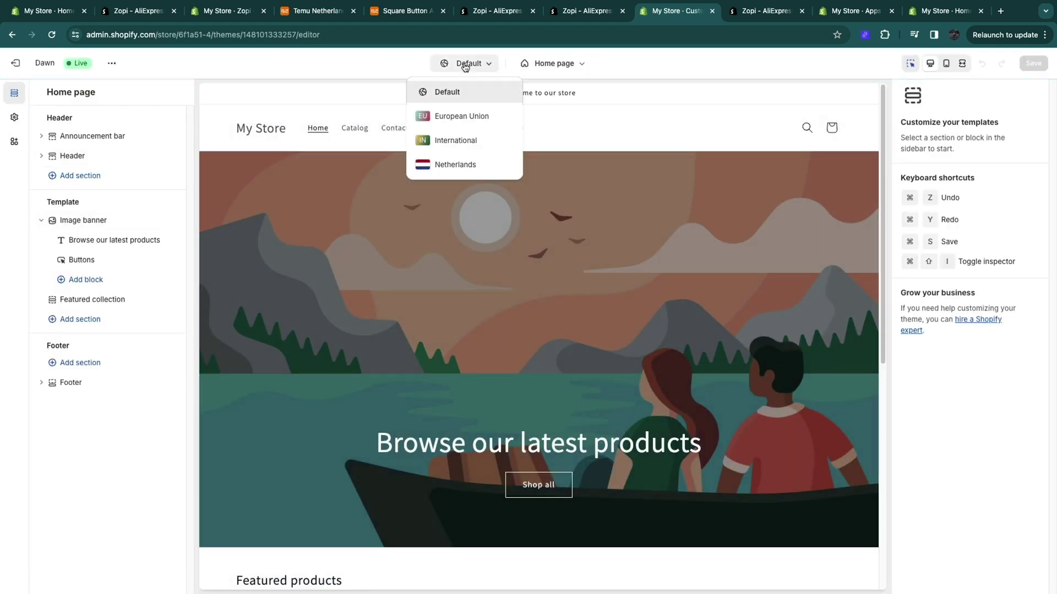
click(520, 65)
click(527, 140)
click(527, 139)
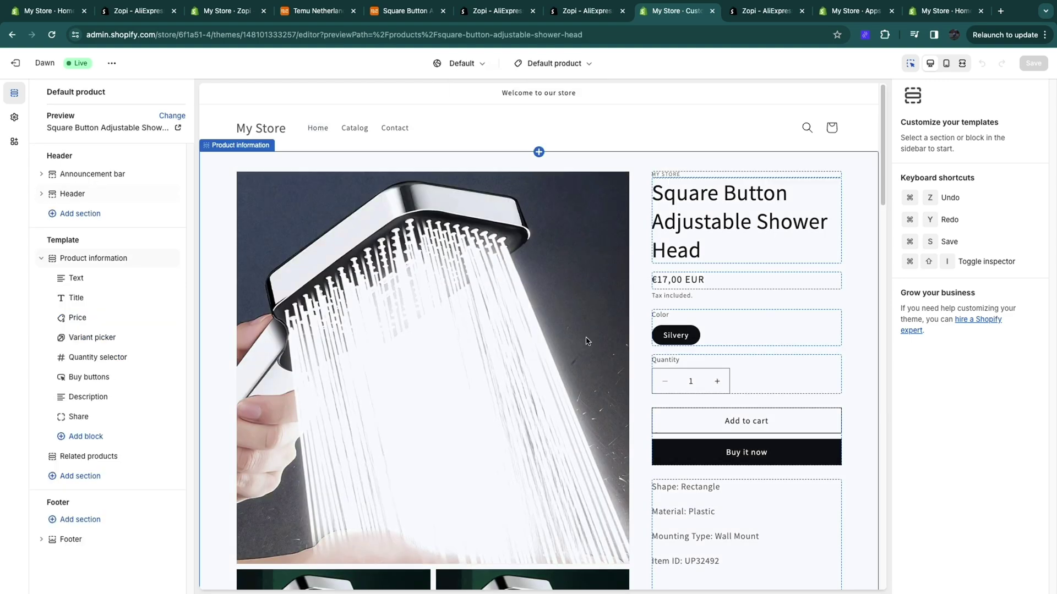
Step: Scroll the shower head's product page preview at €17,00 EUR, then bring up the Zopi App Store listing
scroll(537, 268, down, 5)
scroll(538, 268, down, 10)
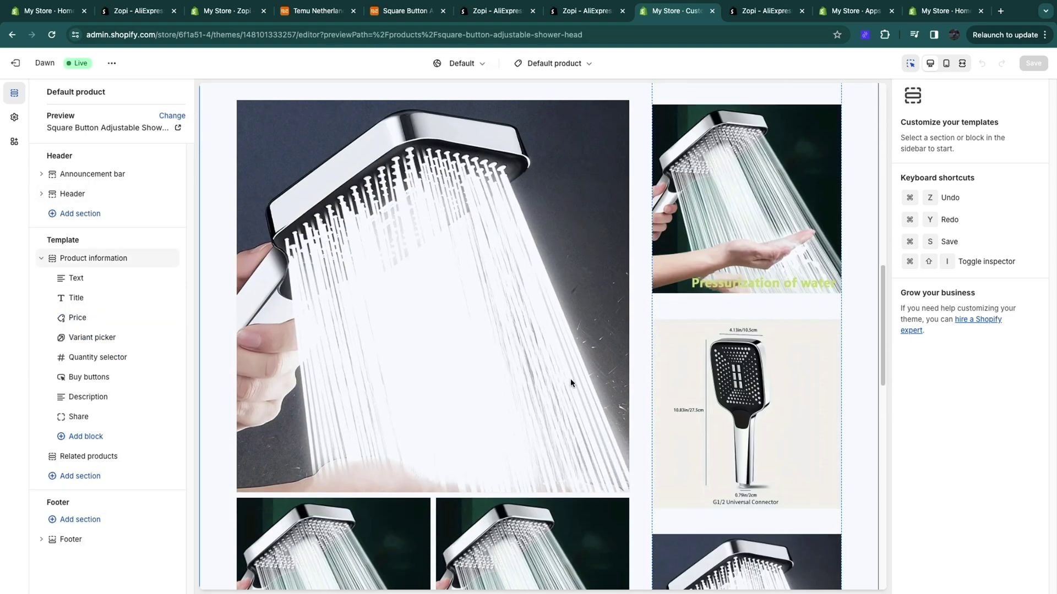
scroll(572, 342, down, 5)
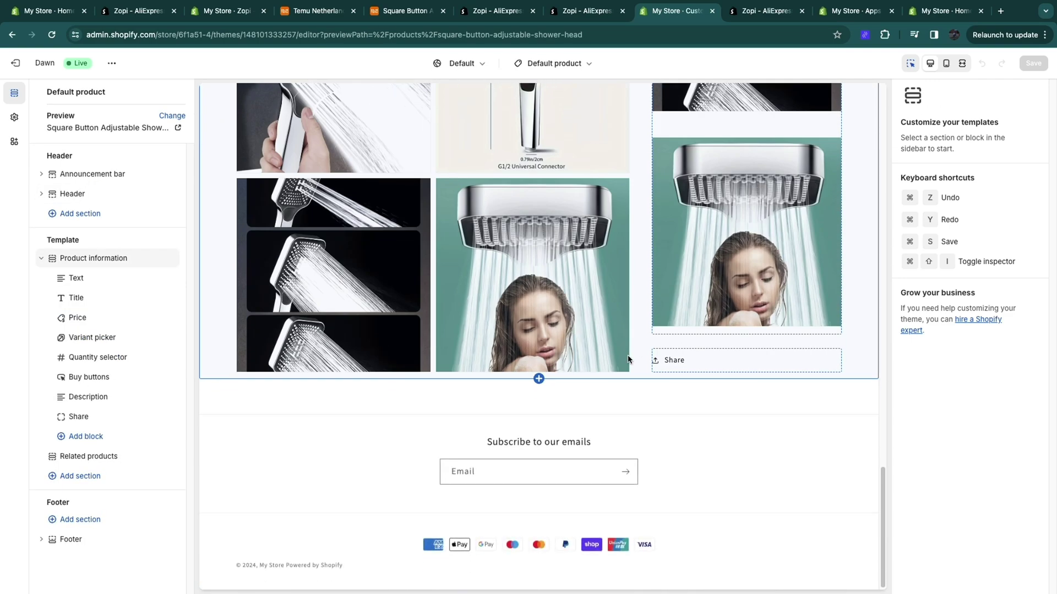
scroll(609, 318, up, 10)
scroll(609, 318, up, 10)
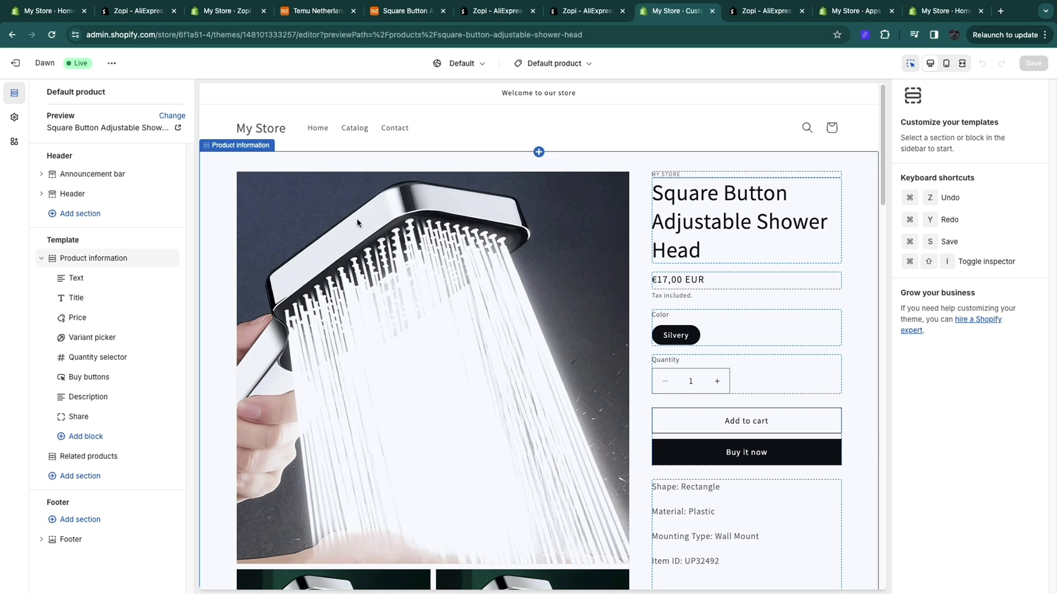
click(765, 11)
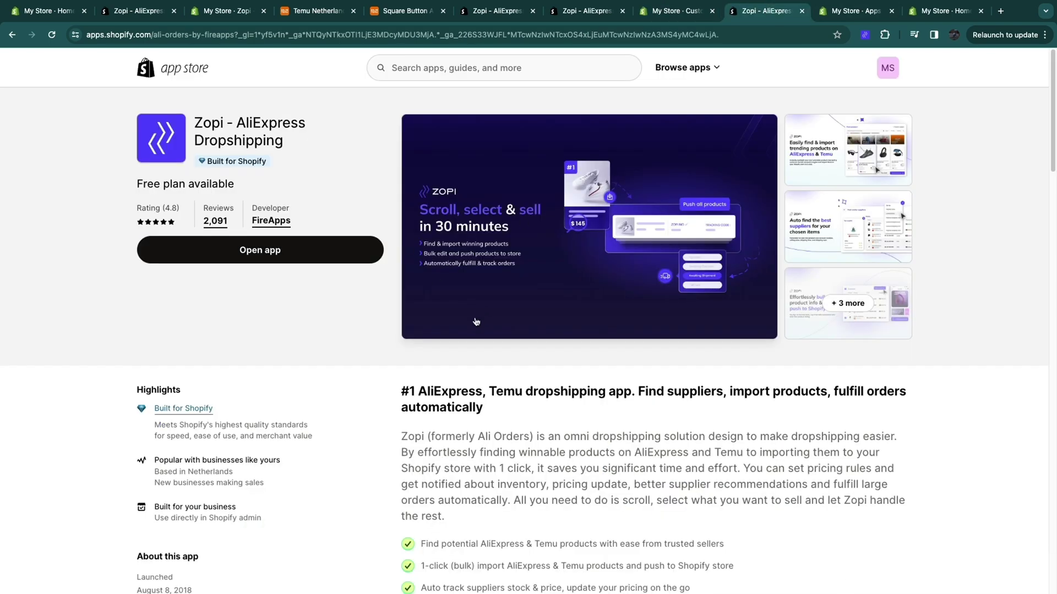
Step: Scroll the Zopi listing and highlight its order fulfillment feature description
scroll(476, 322, down, 4)
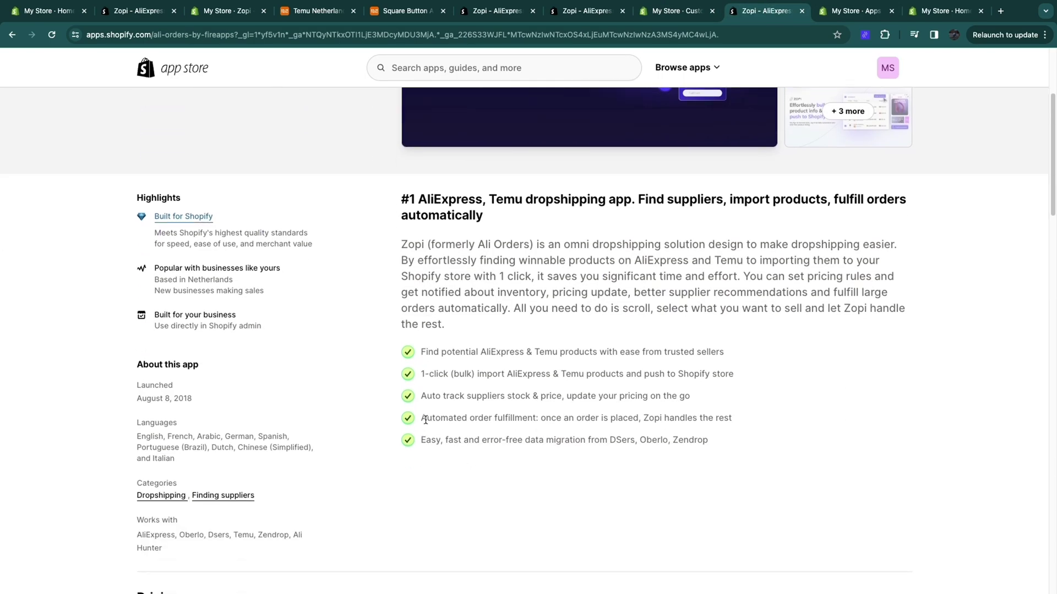
drag(540, 418, 719, 432)
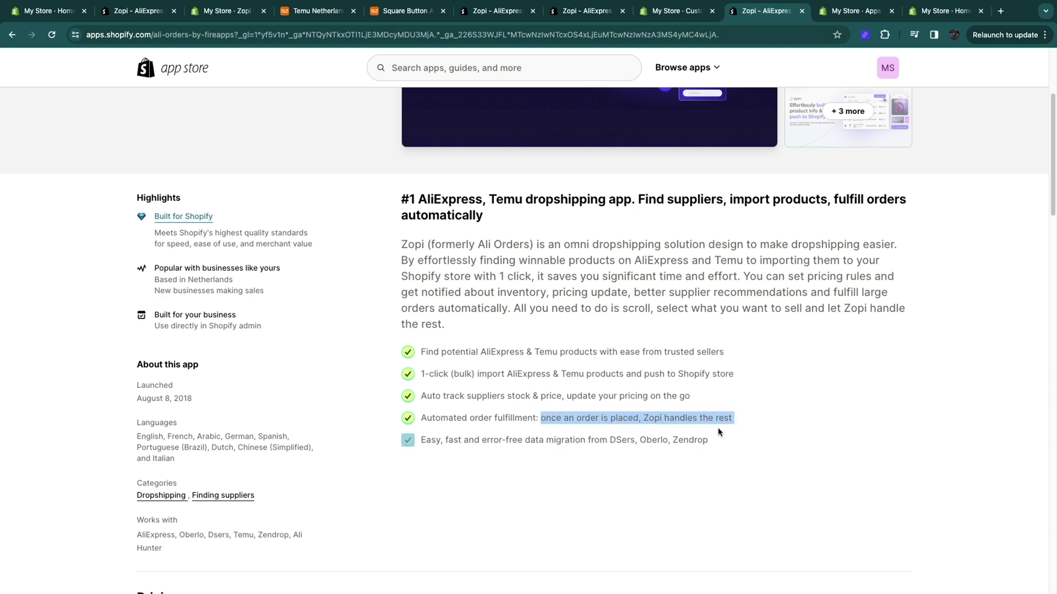
scroll(404, 273, up, 4)
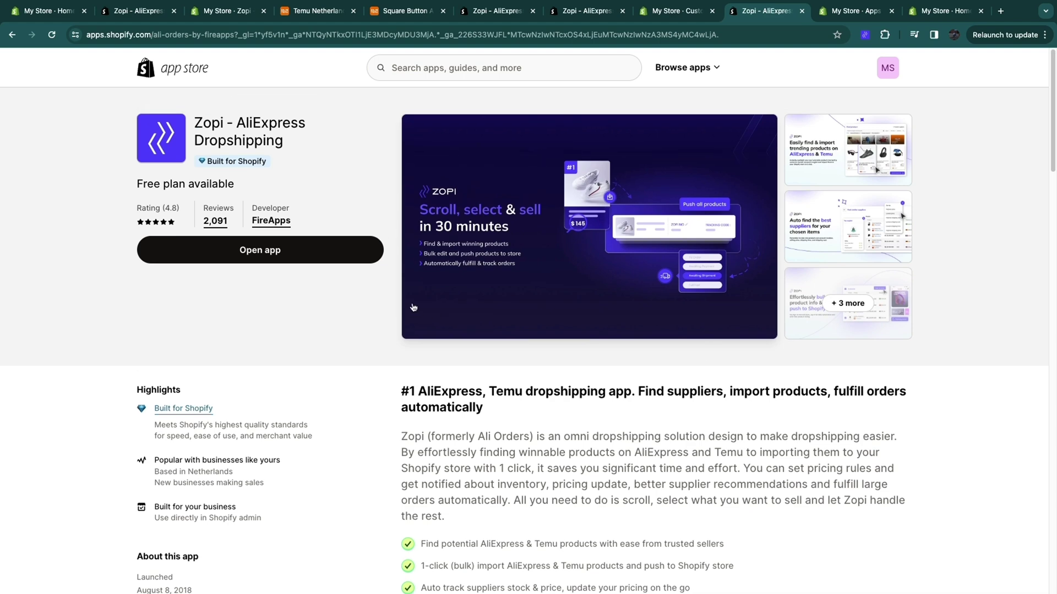
scroll(404, 273, down, 2)
scroll(404, 272, down, 1)
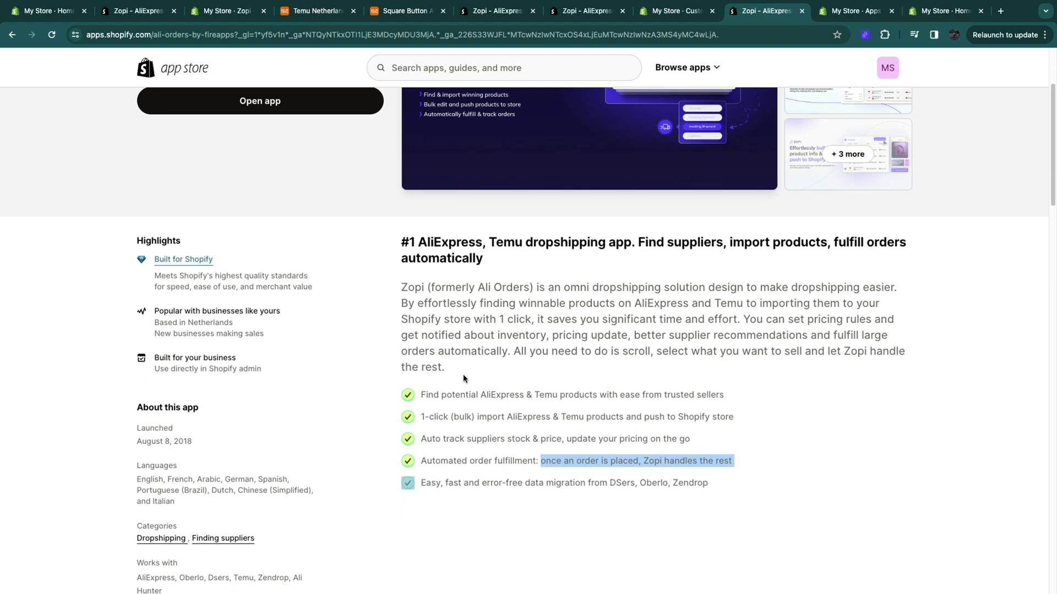
click(553, 501)
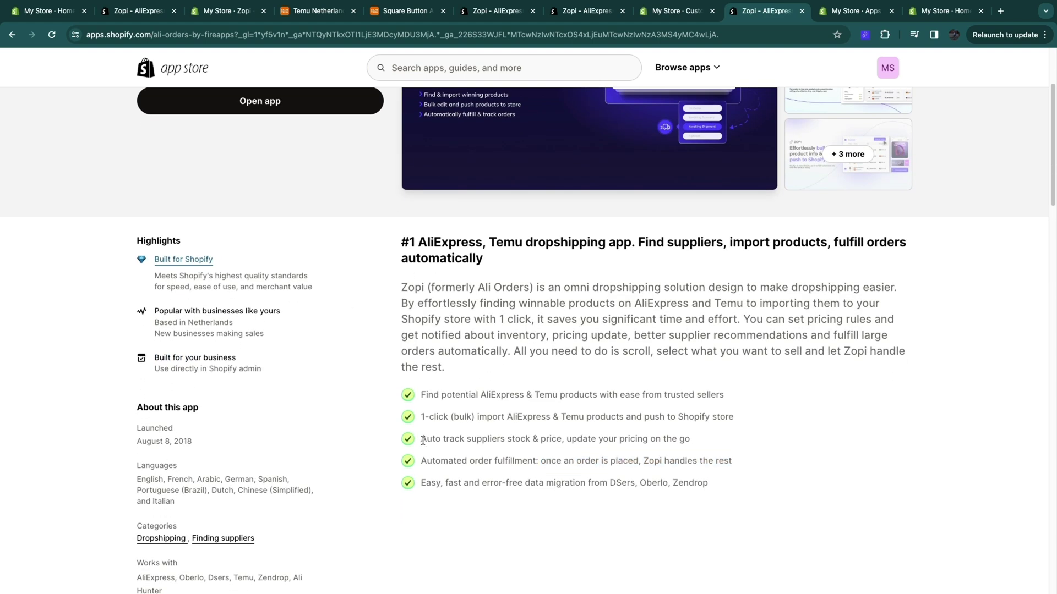
Step: Highlight the stock and price tracking feature, then return to the theme editor's shower head preview
drag(423, 441, 812, 428)
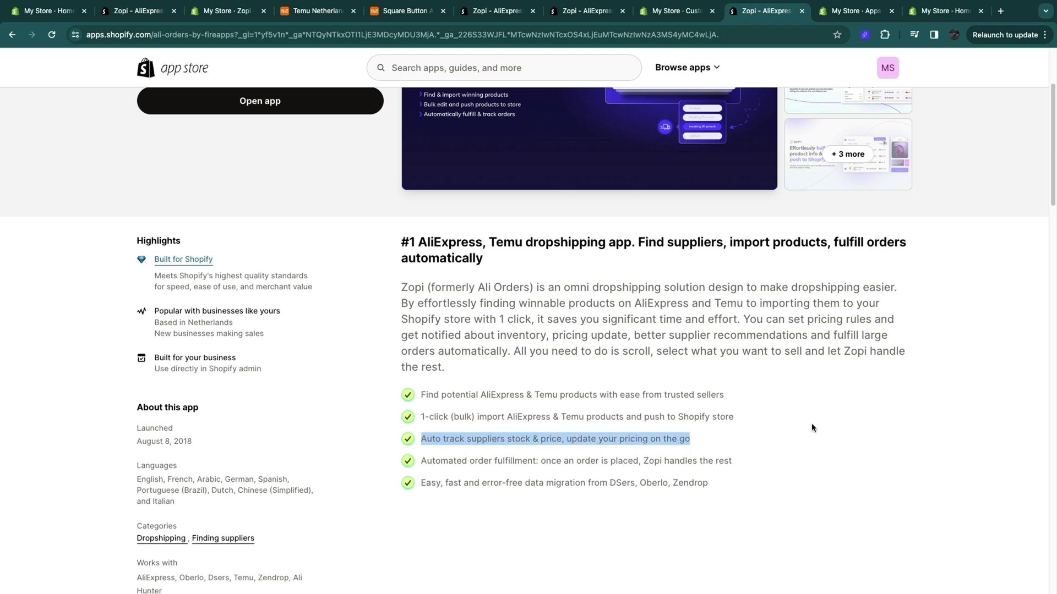
click(813, 428)
scroll(792, 308, up, 3)
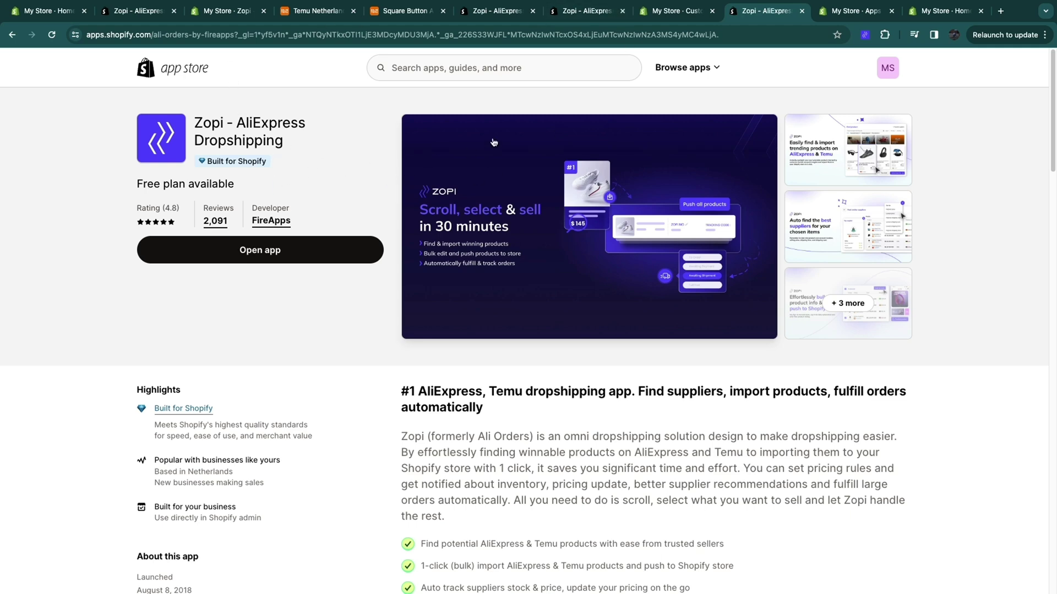
key(ctrl+shift+Tab)
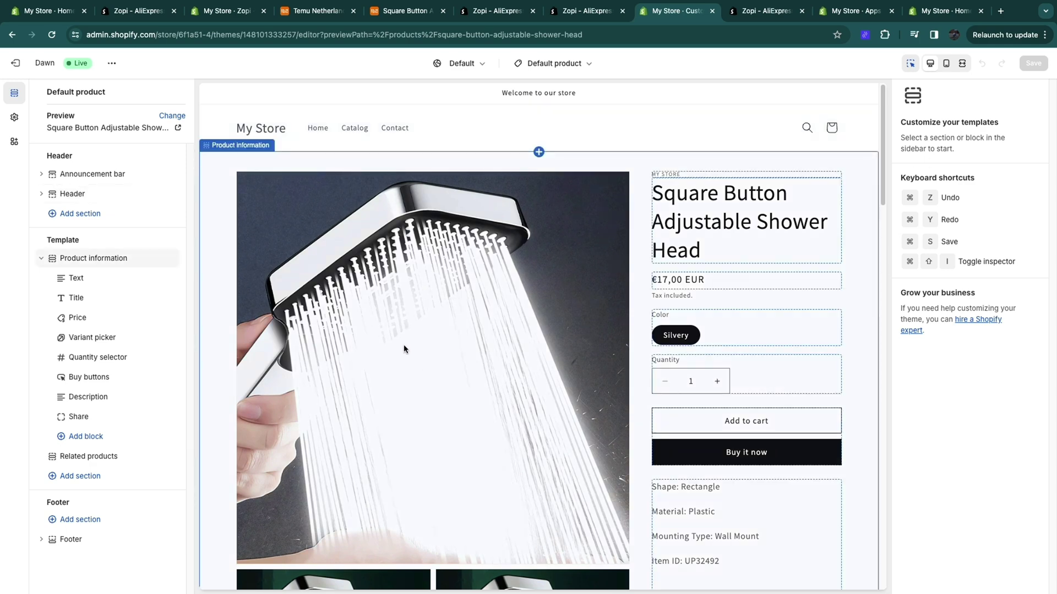
Step: Scroll the shower head preview showing Rectangle shape, Plastic material and Wall Mount details
scroll(354, 256, down, 2)
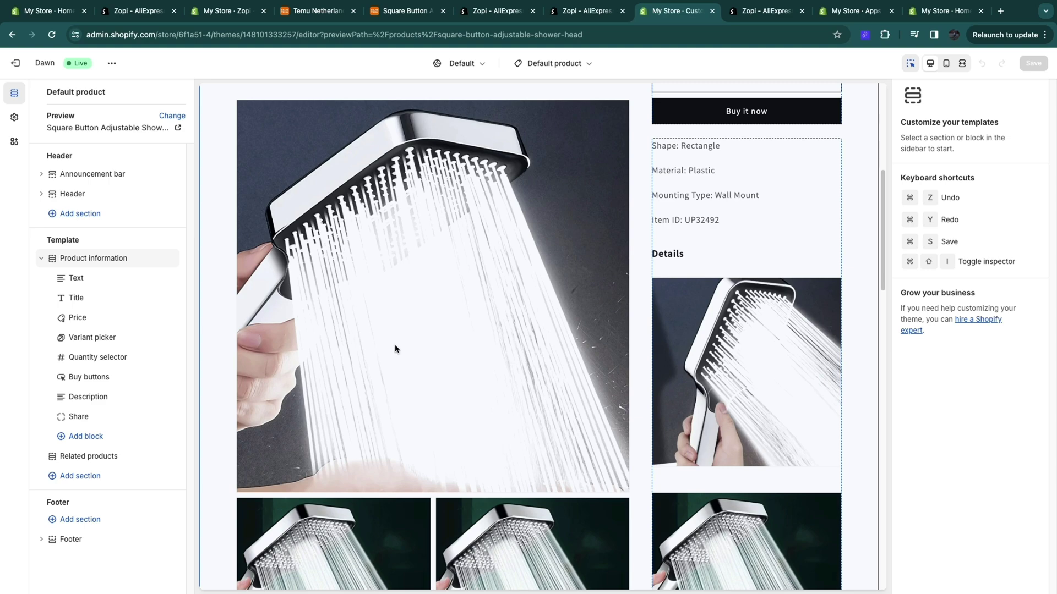
scroll(395, 348, up, 6)
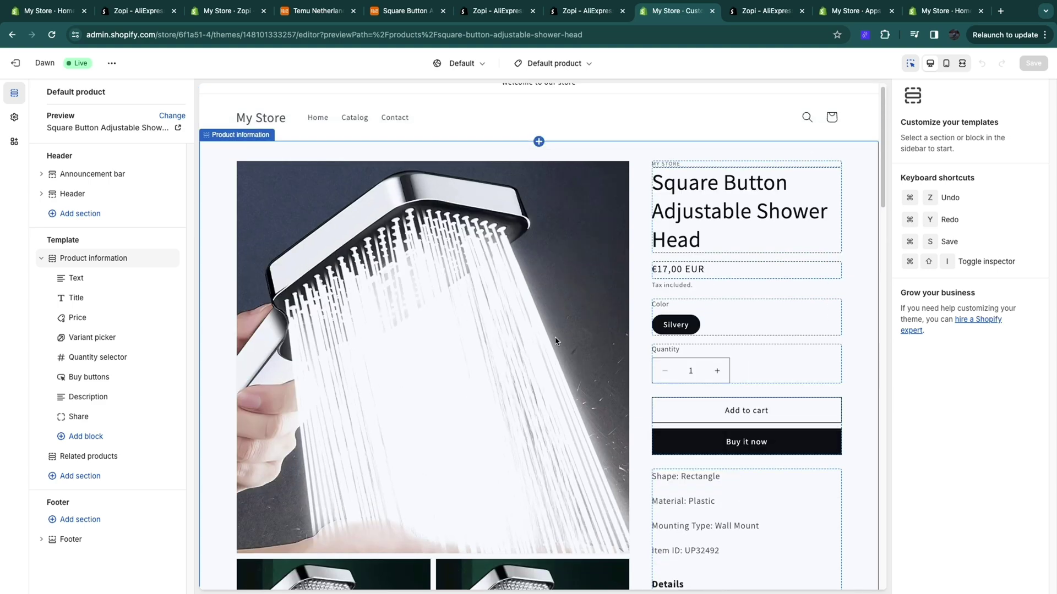